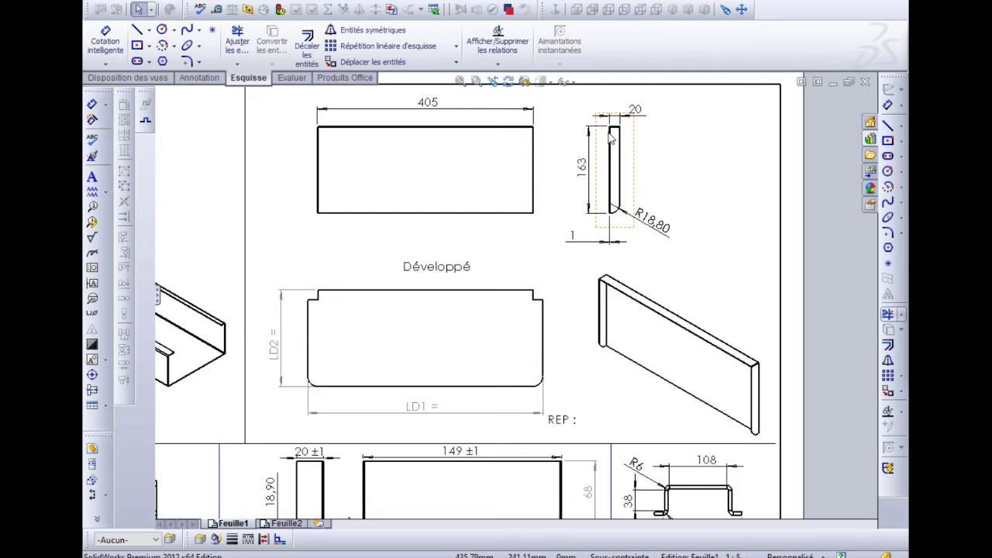
{"action": "scroll", "coordinate": [611, 137], "scroll_direction": "up", "scroll_amount": 8}
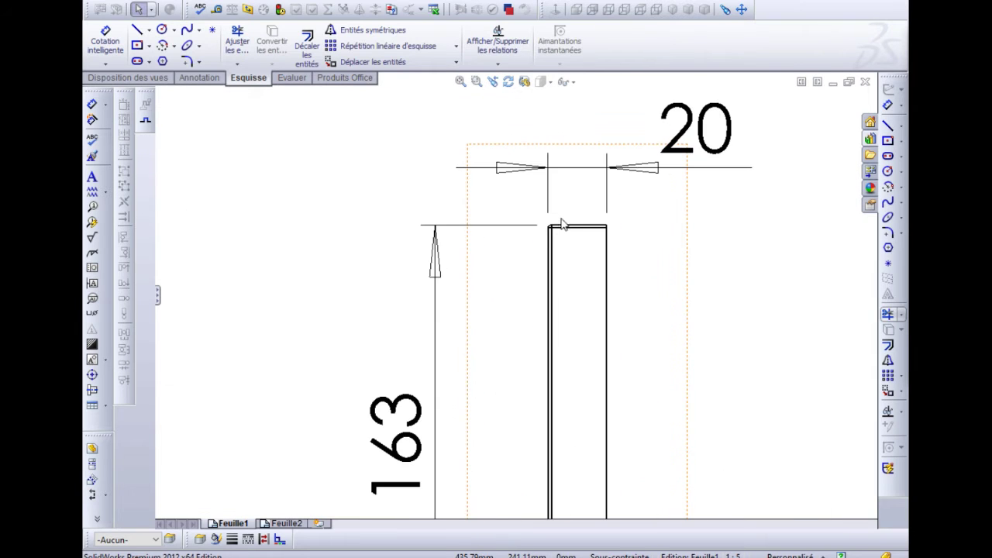
{"action": "scroll", "coordinate": [555, 237], "scroll_direction": "down", "scroll_amount": 8}
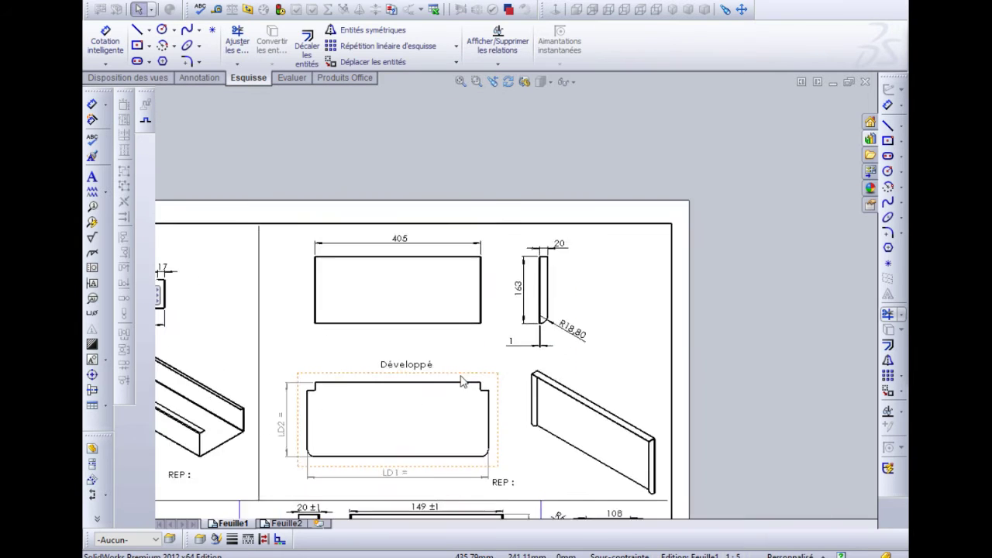
{"action": "scroll", "coordinate": [462, 380], "scroll_direction": "up", "scroll_amount": 2}
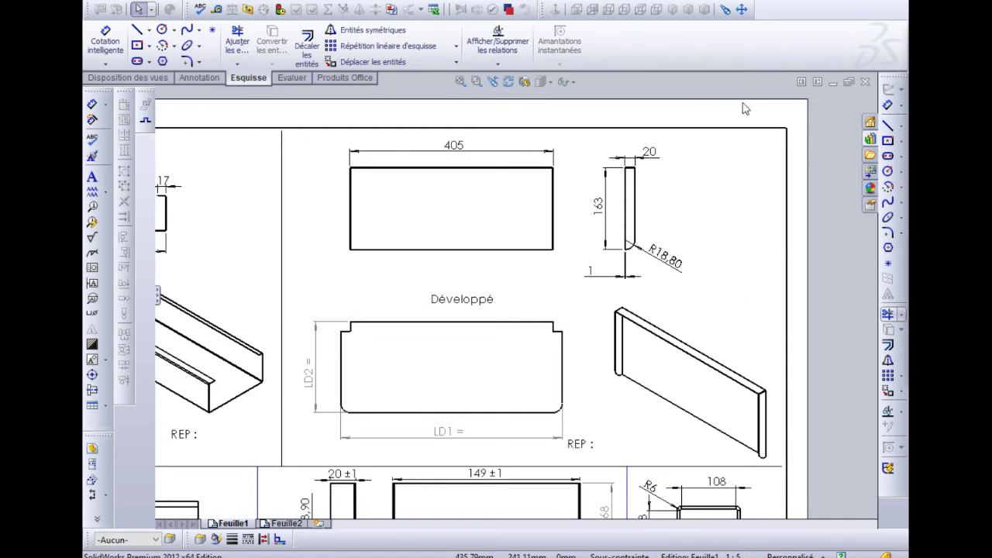
{"action": "left_click", "coordinate": [869, 2]}
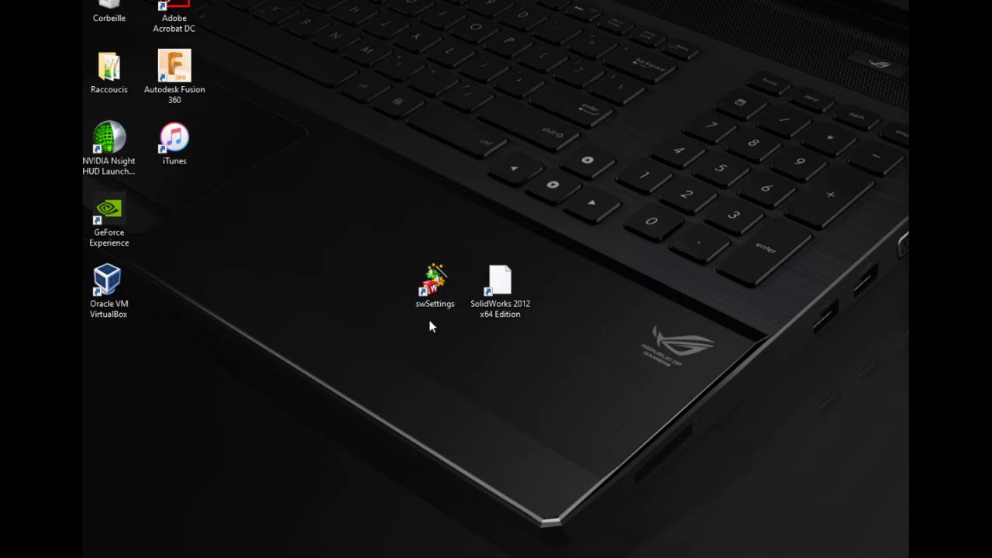
{"action": "left_click", "coordinate": [504, 293]}
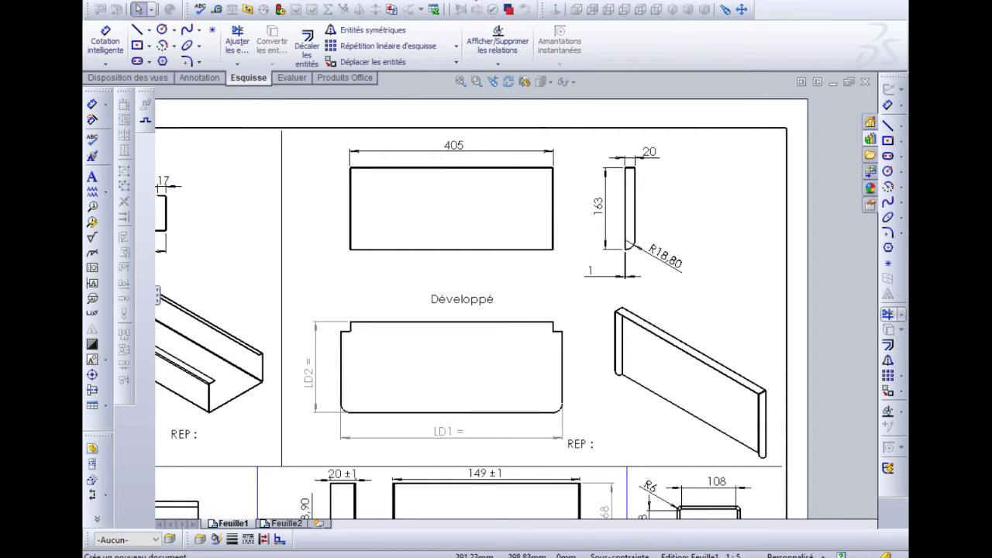
Create a new part document from the Pièce template
{"action": "key", "text": "ctrl+n"}
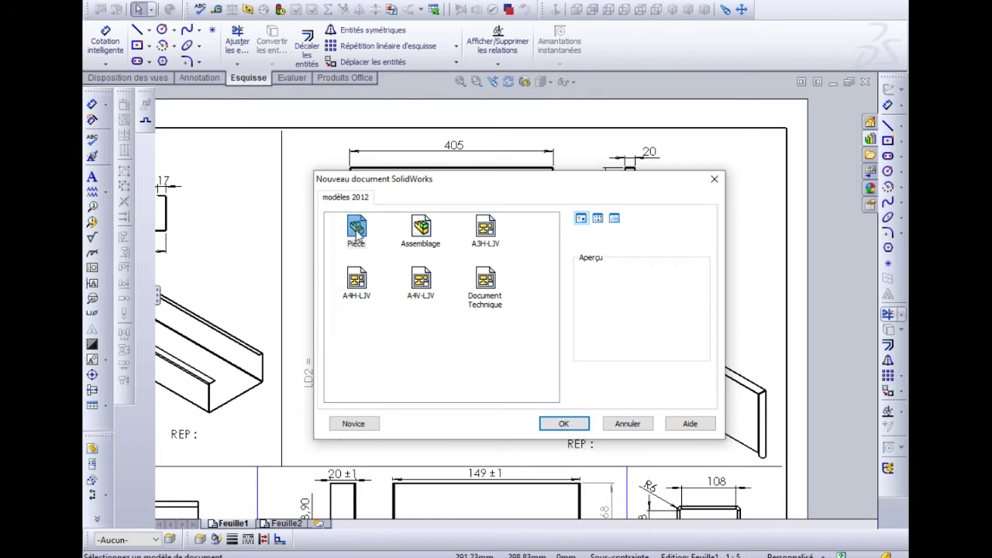
{"action": "left_click", "coordinate": [551, 425]}
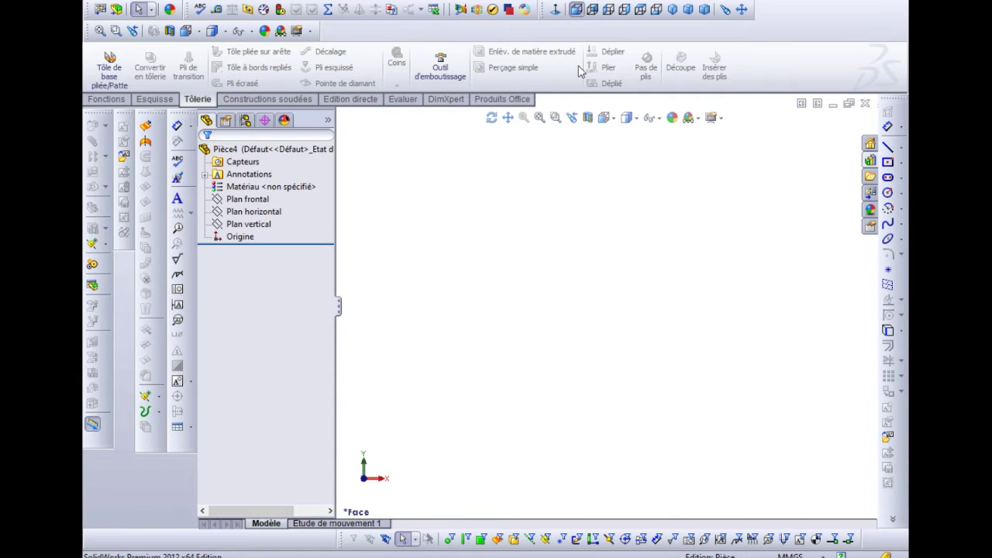
Check the plate's dimensions in the Dessinsdedefinition drawing and return to the new part
{"action": "left_click", "coordinate": [411, 3]}
{"action": "left_click", "coordinate": [428, 110]}
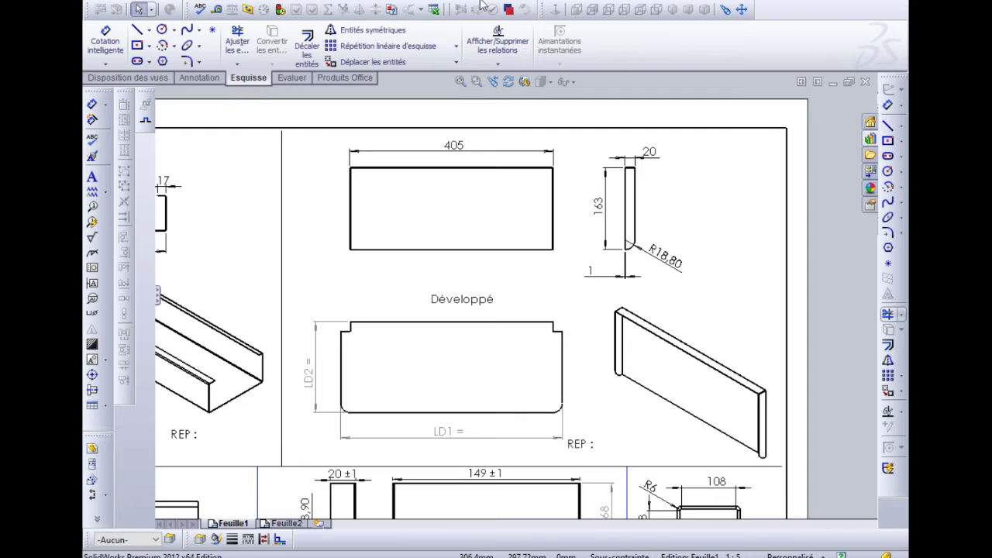
{"action": "left_click", "coordinate": [411, 4]}
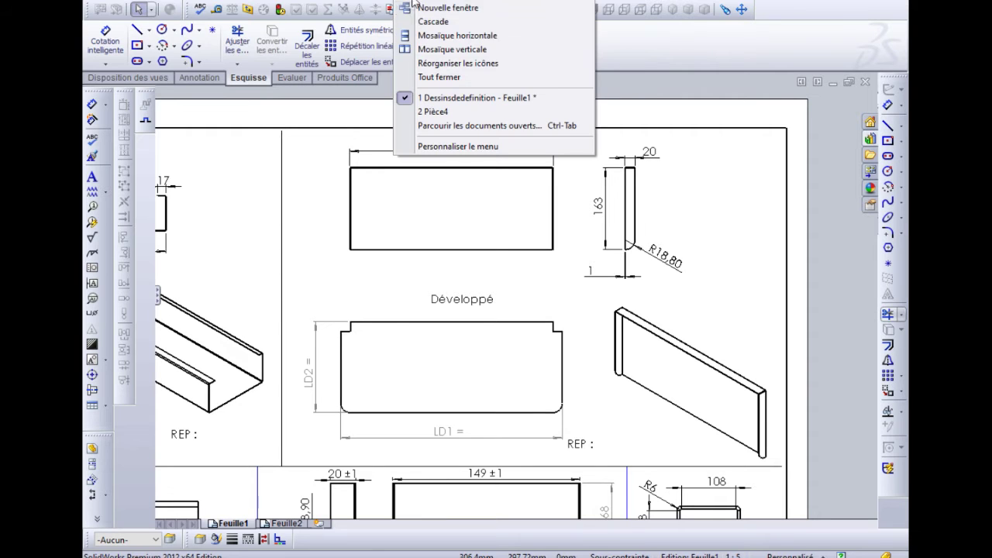
{"action": "left_click", "coordinate": [433, 112]}
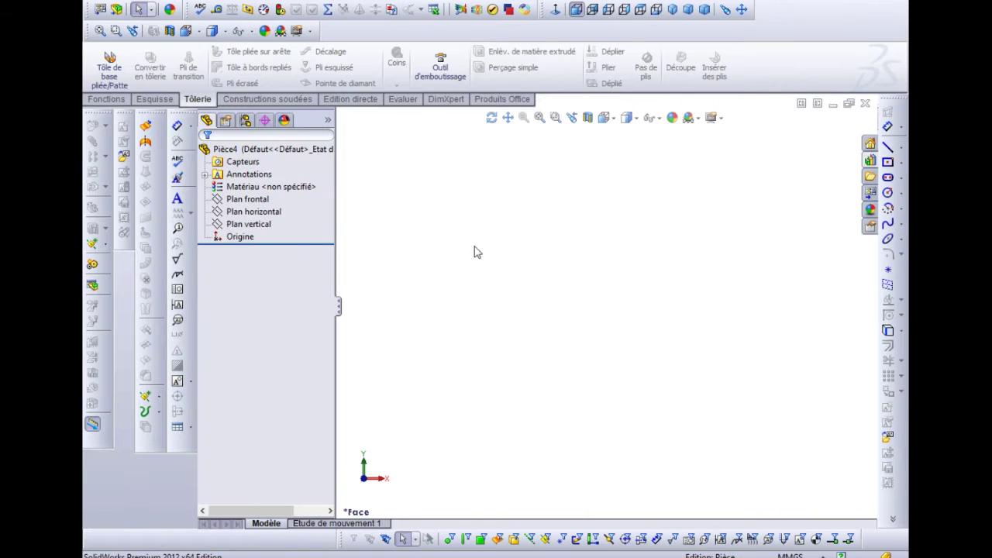
Sketch a center rectangle about 123 mm by 92 mm on Plan frontal, centered on the origin
{"action": "left_click", "coordinate": [247, 201]}
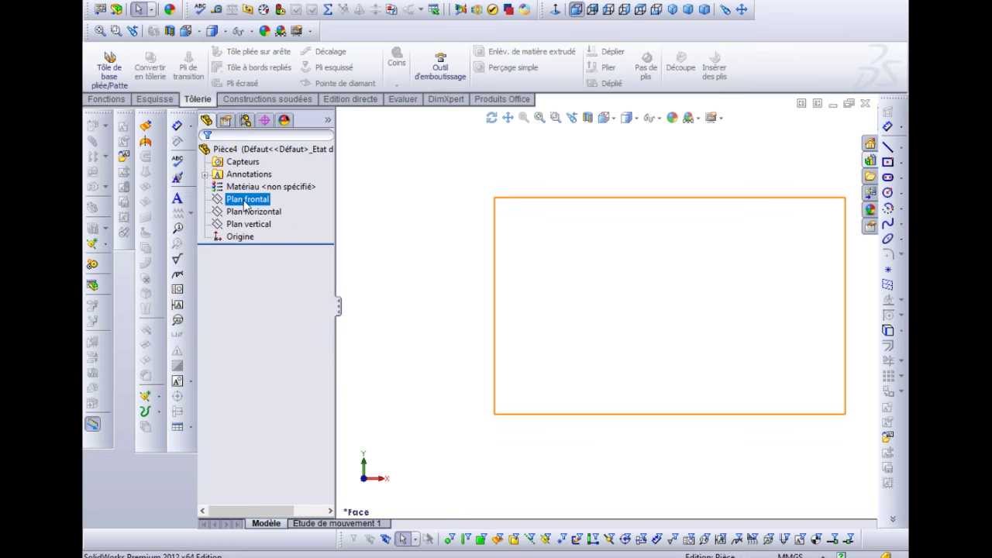
{"action": "right_click", "coordinate": [246, 203]}
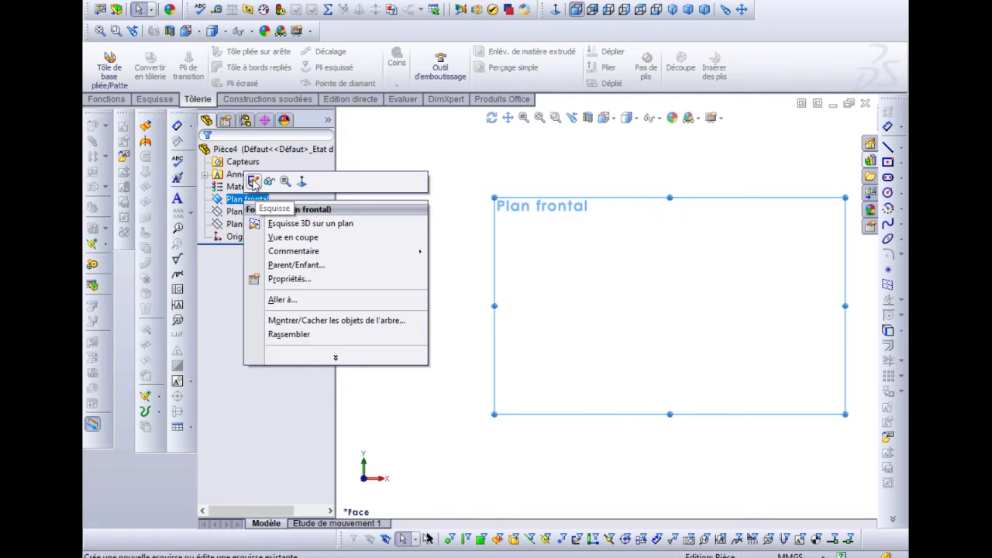
{"action": "left_click", "coordinate": [253, 182]}
{"action": "left_click", "coordinate": [253, 212], "text": "ctrl"}
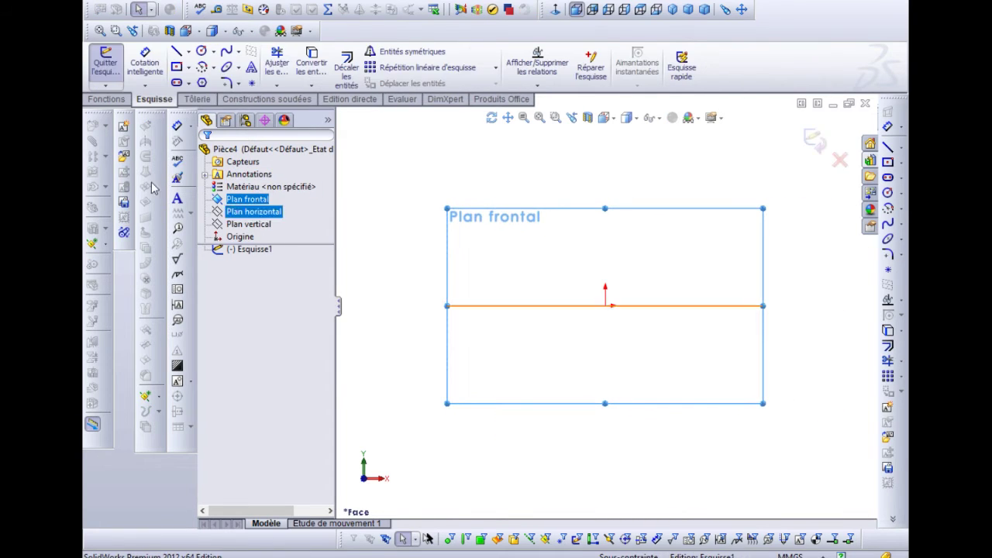
{"action": "key", "text": "Escape"}
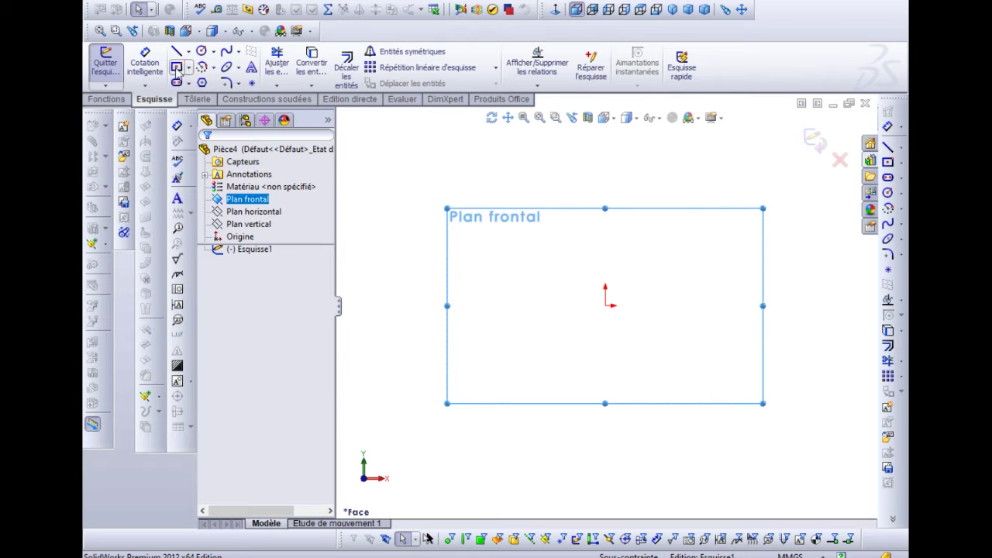
{"action": "left_click", "coordinate": [177, 68]}
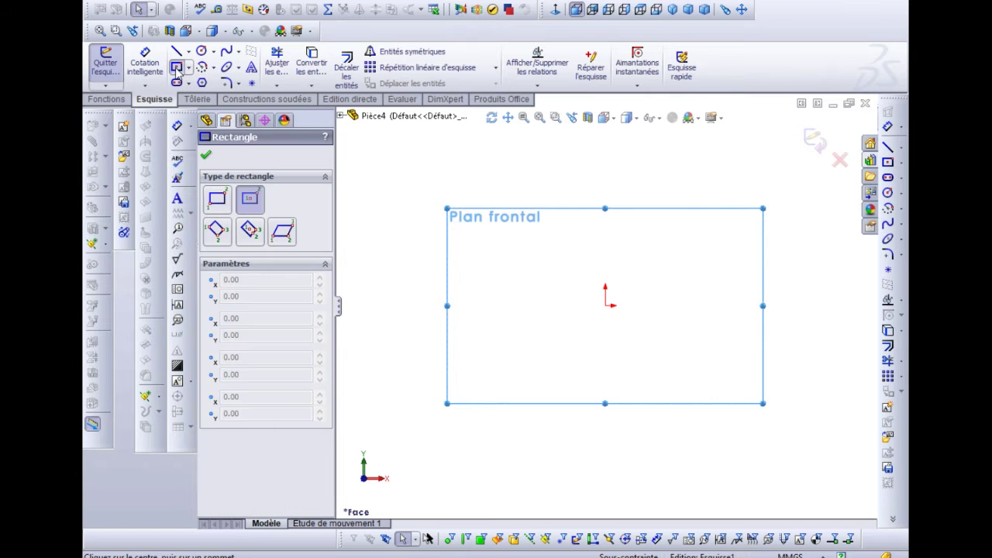
{"action": "left_click", "coordinate": [606, 306]}
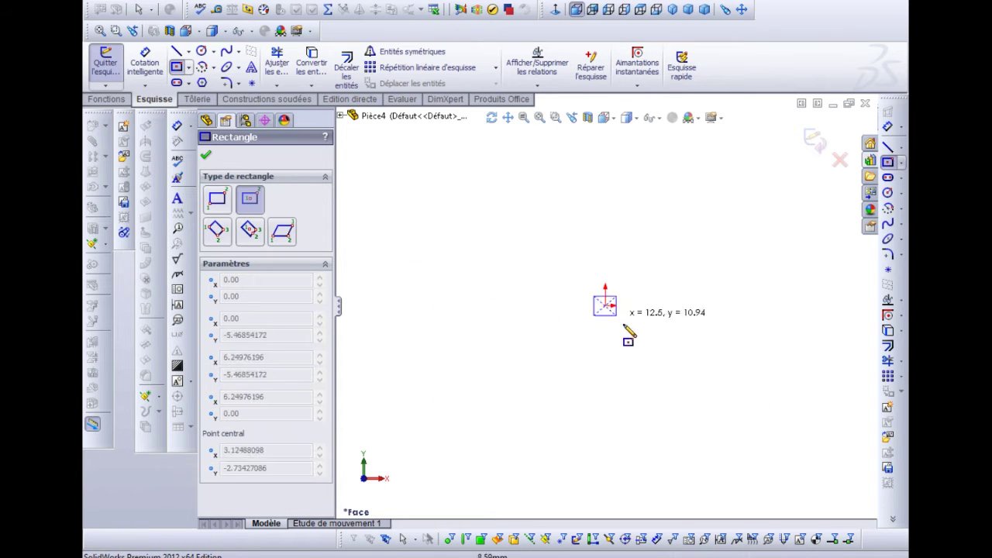
{"action": "left_click", "coordinate": [714, 387]}
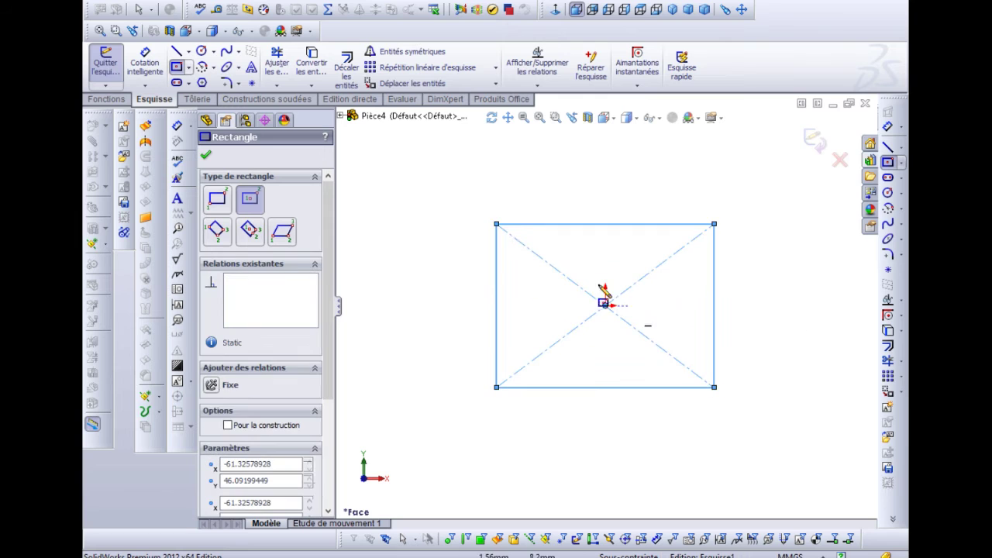
Dimension the rectangle 405 mm wide and 161 mm high, and close the sketch
{"action": "left_click", "coordinate": [147, 65]}
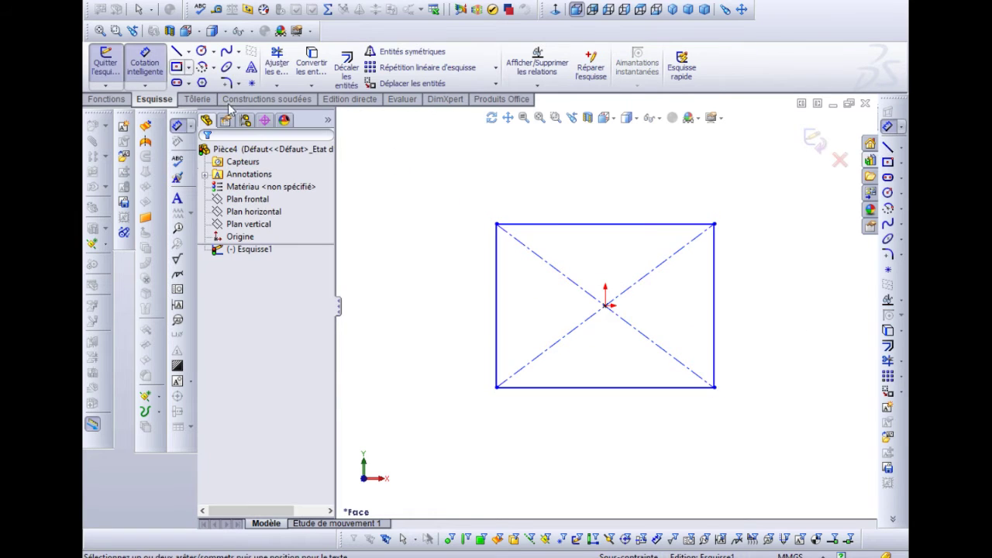
{"action": "left_click", "coordinate": [598, 226]}
{"action": "left_click", "coordinate": [587, 200]}
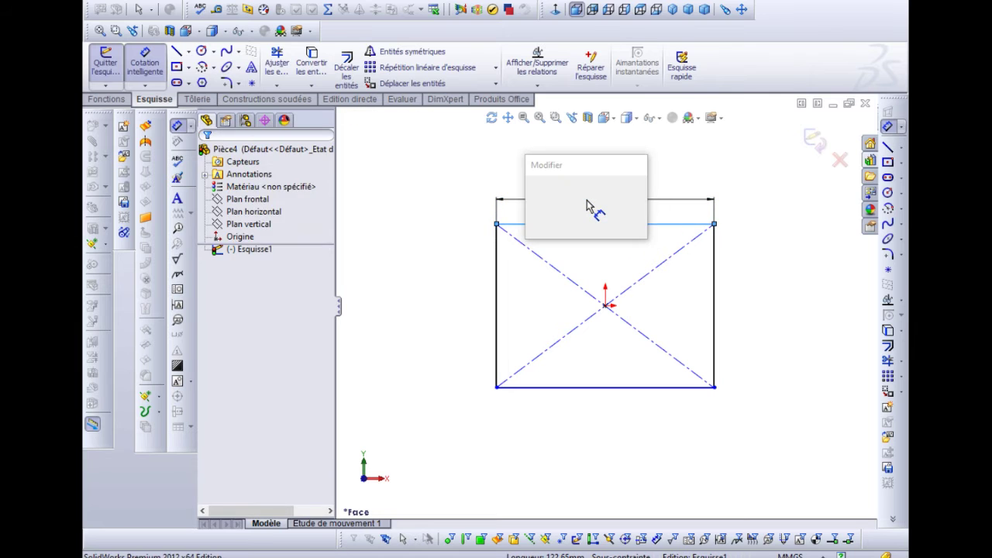
{"action": "type", "text": "405"}
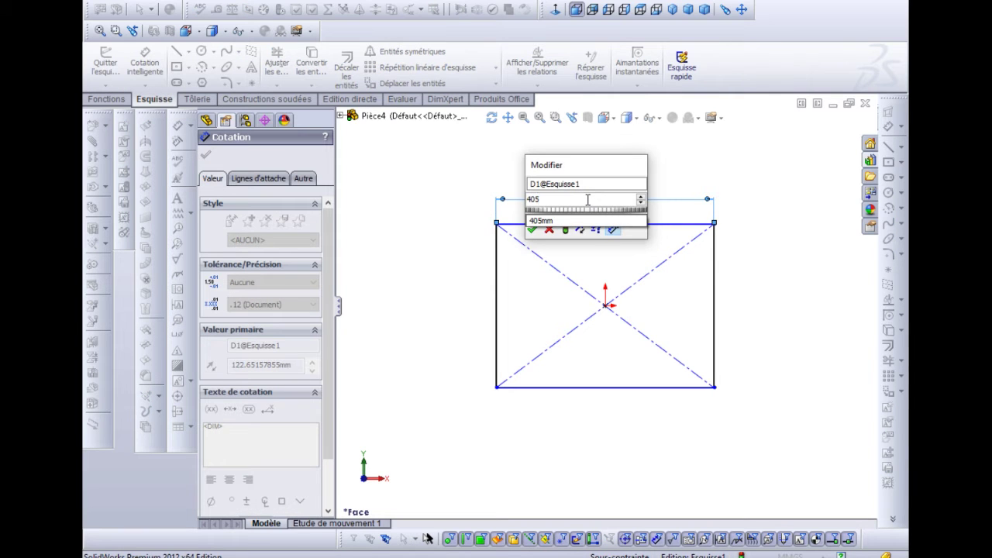
{"action": "key", "text": "Return"}
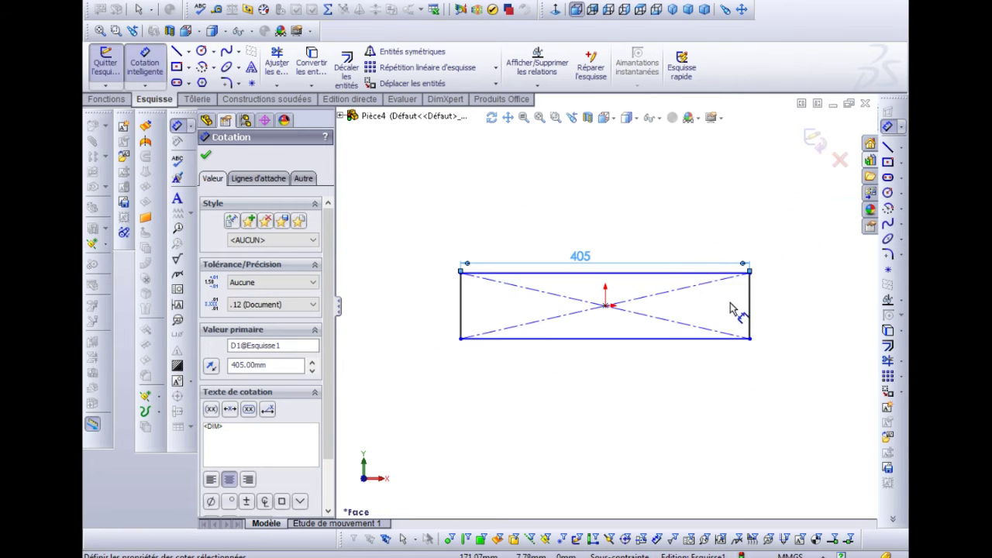
{"action": "left_click", "coordinate": [750, 314]}
{"action": "left_click", "coordinate": [791, 314]}
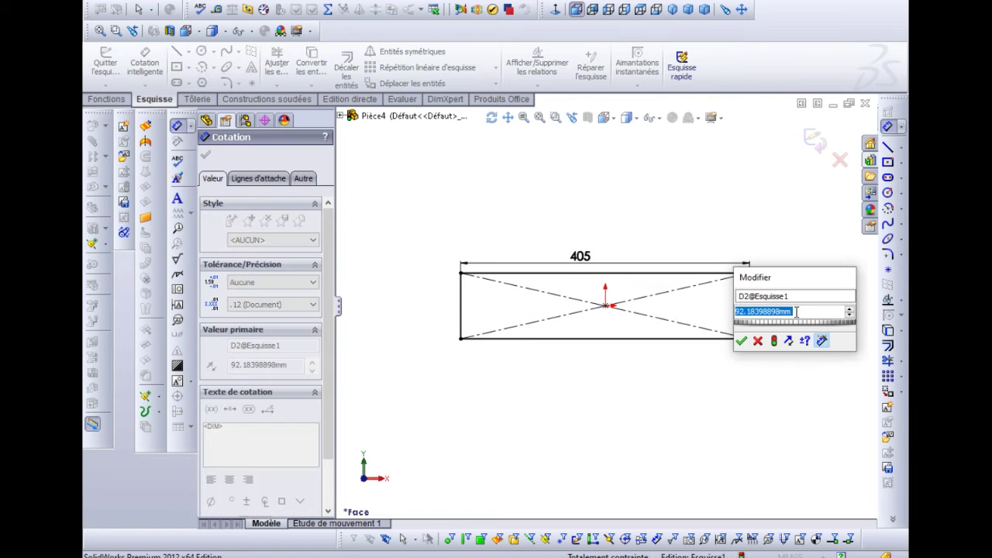
{"action": "type", "text": "161"}
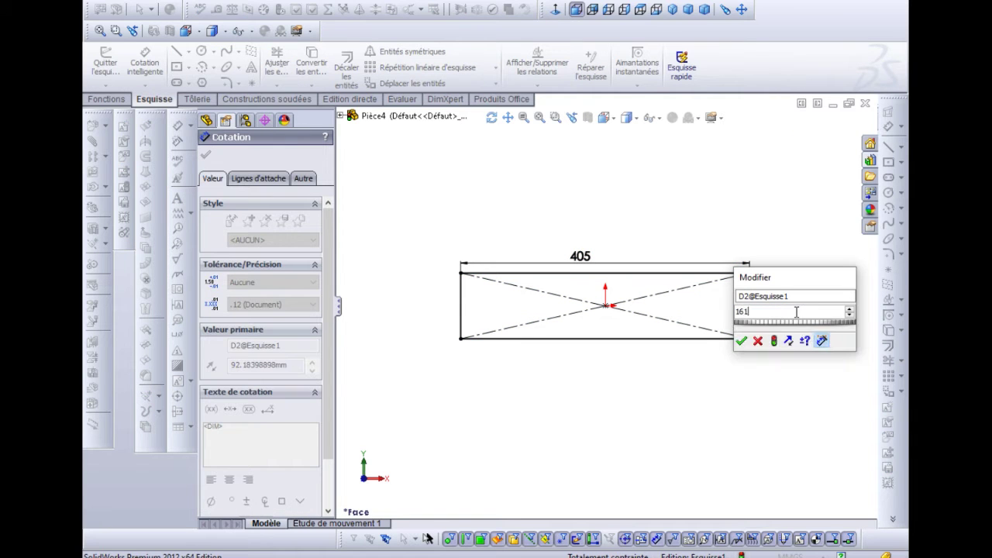
{"action": "key", "text": "Return"}
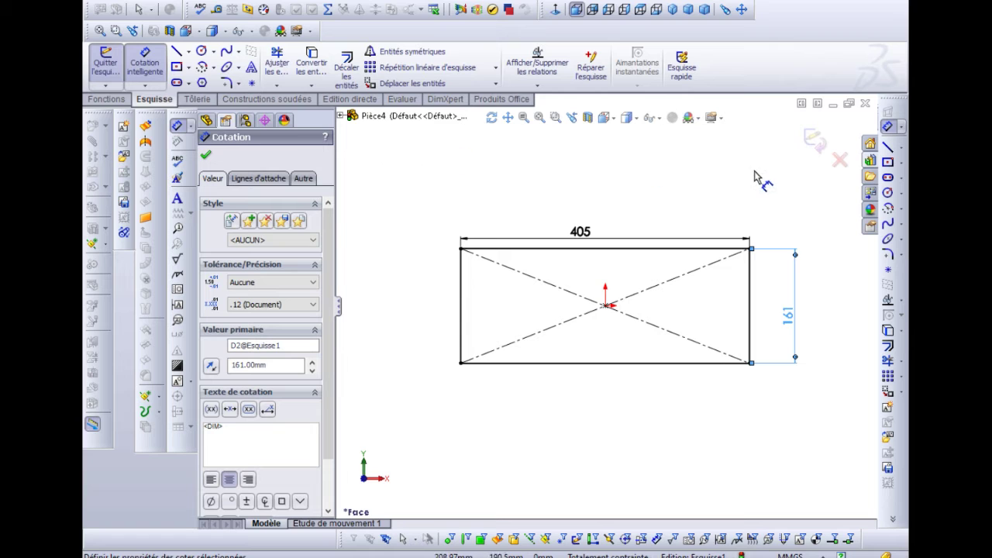
{"action": "left_click", "coordinate": [815, 145]}
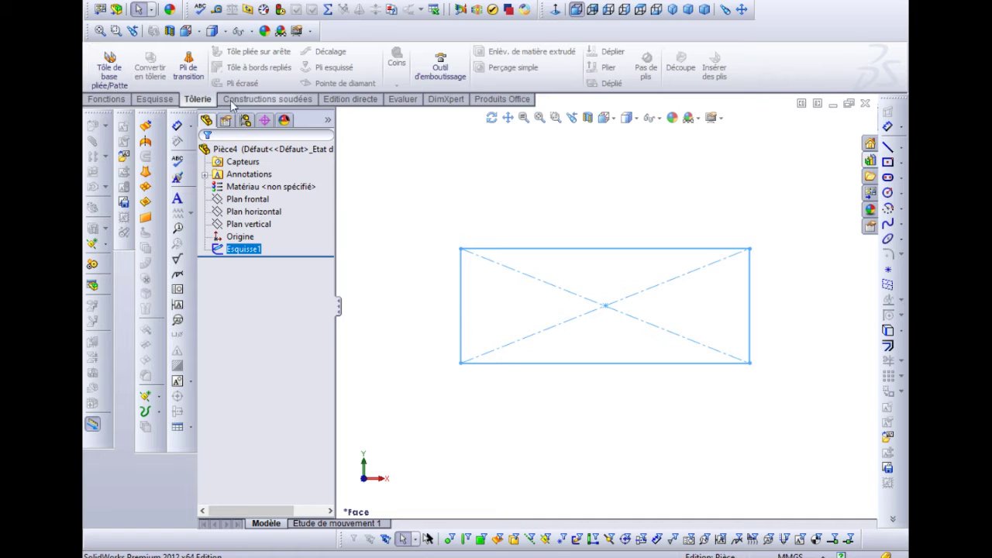
Hide the CommandManager and display it again
{"action": "right_click", "coordinate": [478, 30]}
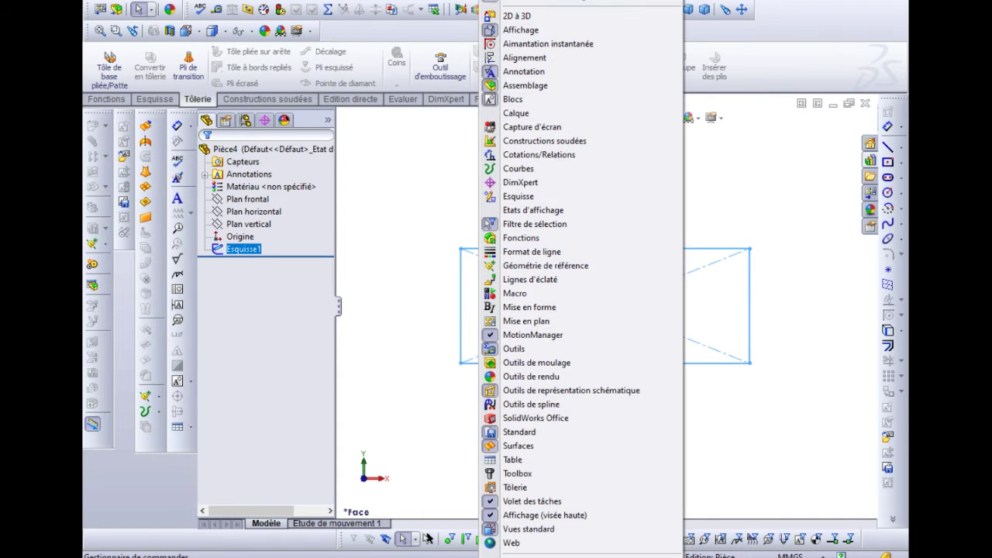
{"action": "left_click", "coordinate": [488, 4]}
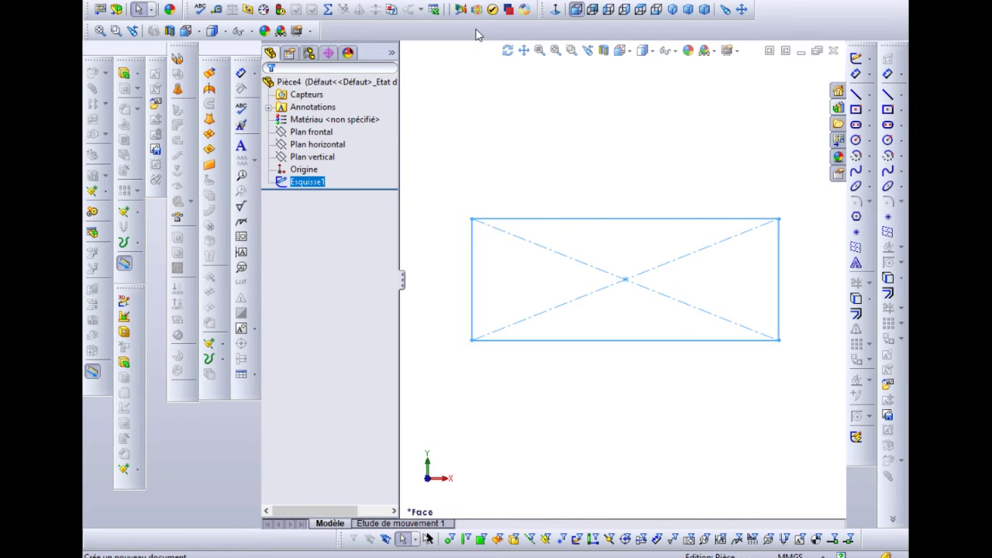
{"action": "right_click", "coordinate": [477, 34]}
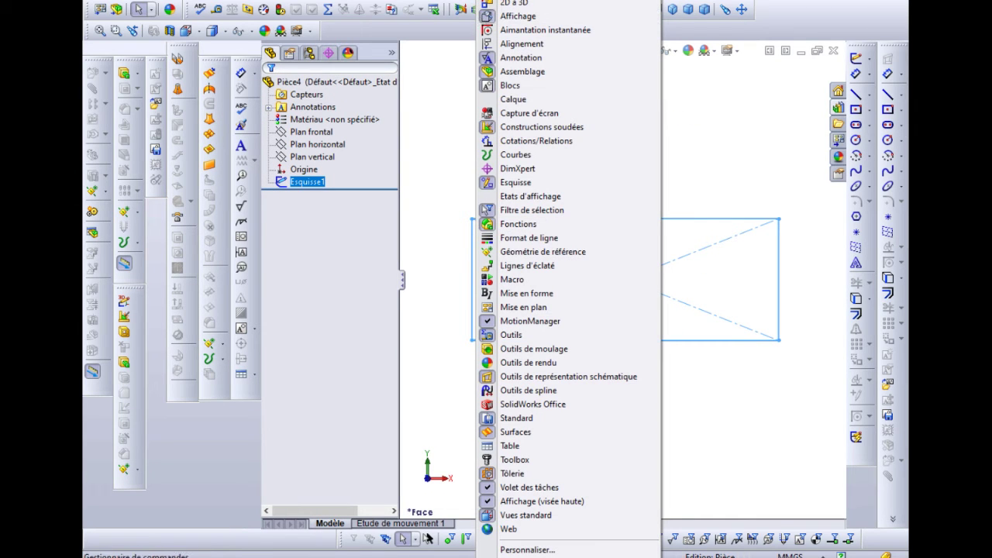
{"action": "left_click", "coordinate": [512, 3]}
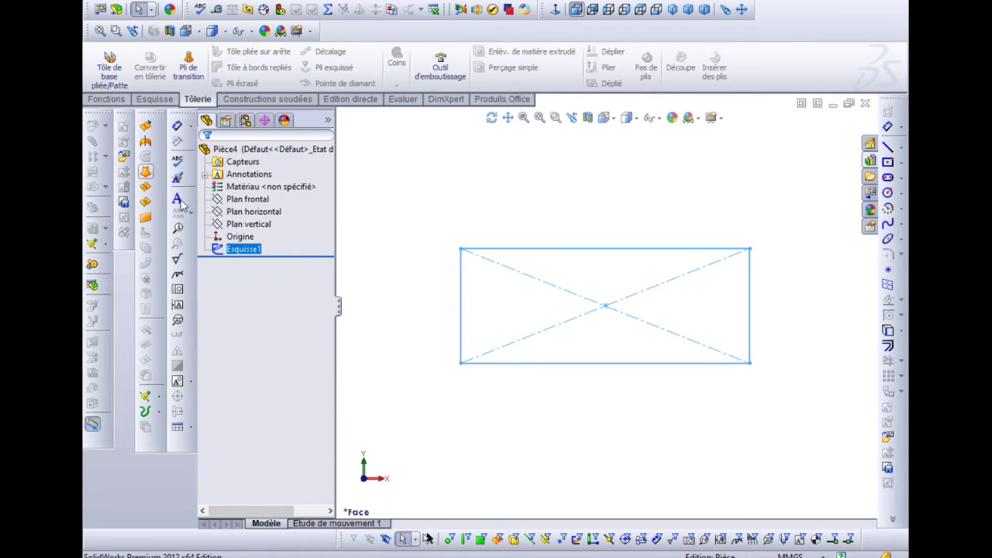
Create a sheet metal base flange 1 mm thick from the rectangle sketch, with a 2 mm bend deduction
{"action": "left_click", "coordinate": [109, 69]}
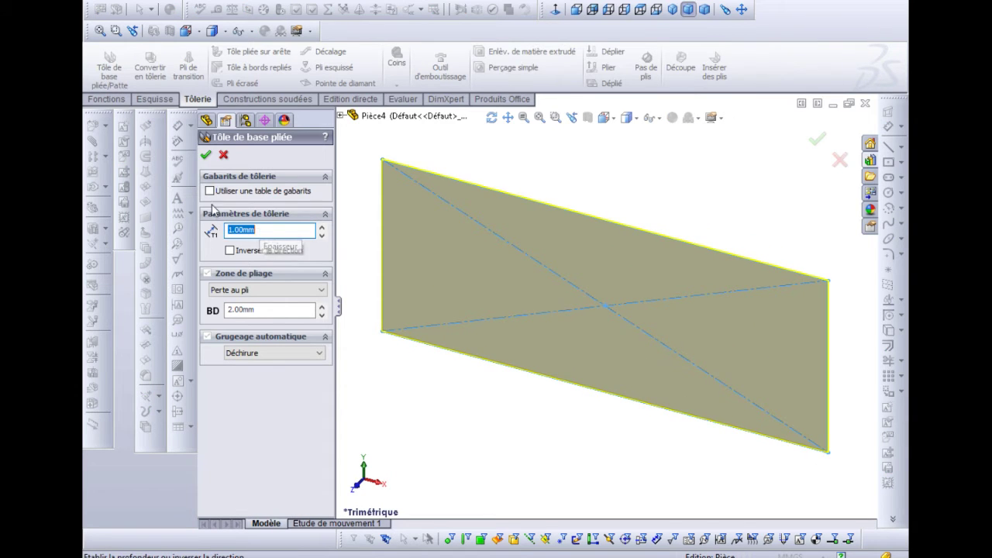
{"action": "left_click", "coordinate": [205, 154]}
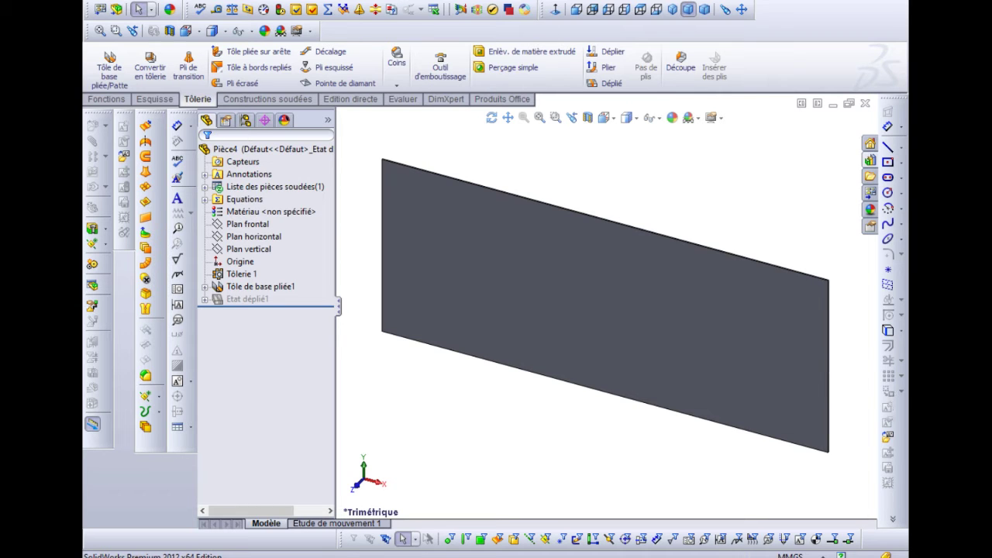
Consult the folded edges in the Dessinsdedefinition drawing and return to the vertical edge of the sheet metal part
{"action": "left_click", "coordinate": [417, 3]}
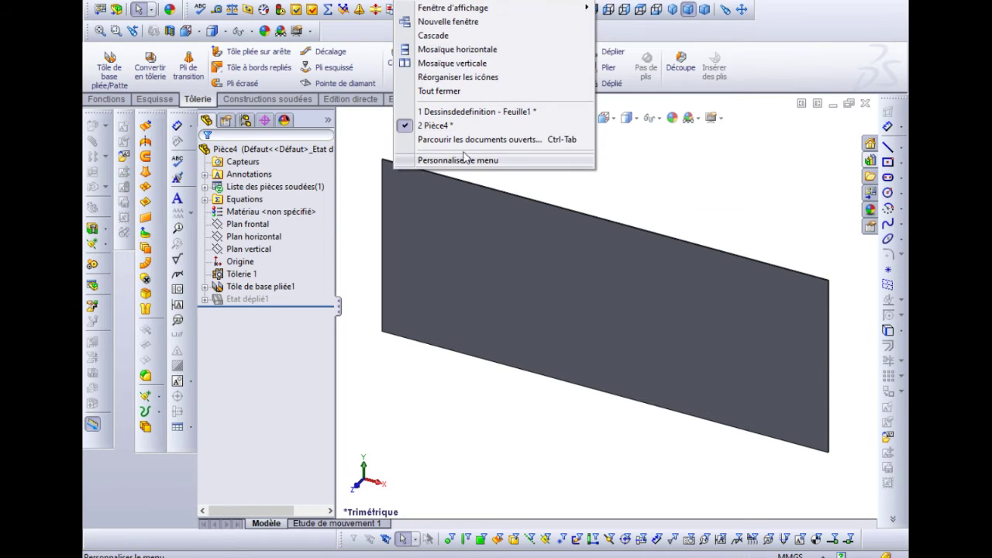
{"action": "left_click", "coordinate": [446, 112]}
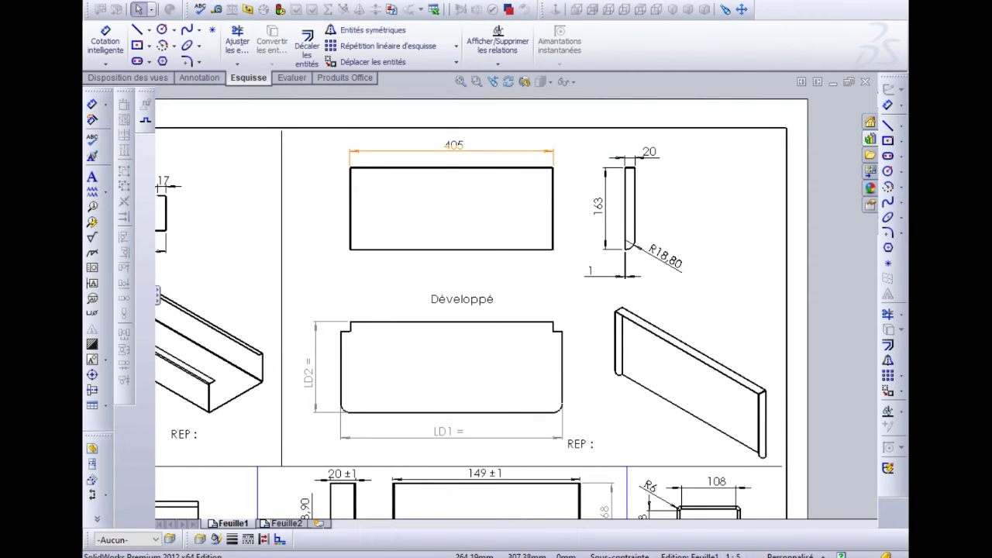
{"action": "left_click", "coordinate": [418, 3]}
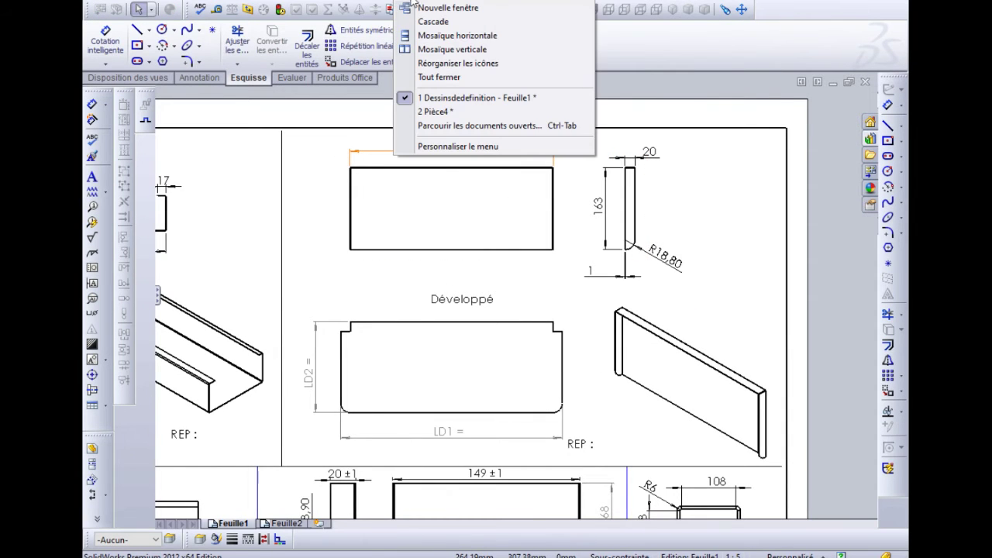
{"action": "left_click", "coordinate": [434, 113]}
{"action": "scroll", "coordinate": [760, 311], "scroll_direction": "down", "scroll_amount": 3}
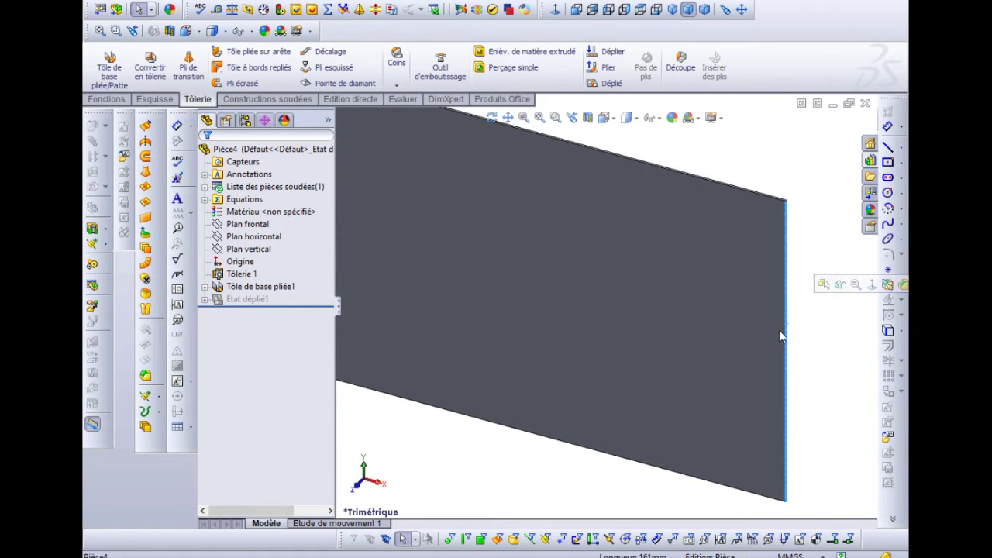
Start a 90° edge flange on the 161 mm edge of the base plate and set its length to 20 mm
{"action": "scroll", "coordinate": [779, 330], "scroll_direction": "down", "scroll_amount": 3}
{"action": "middle_click_drag", "start_coordinate": [686, 281], "coordinate": [562, 426]}
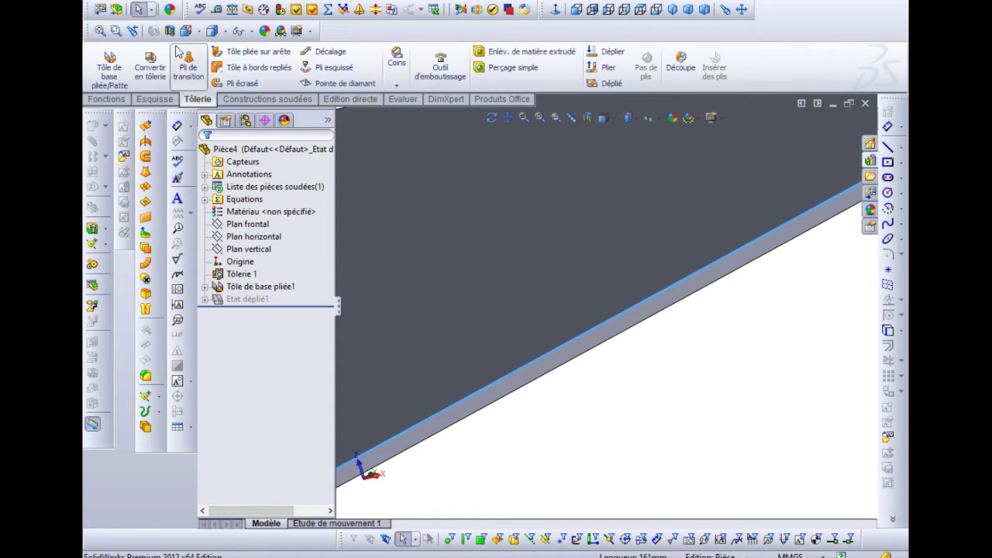
{"action": "left_click", "coordinate": [229, 52]}
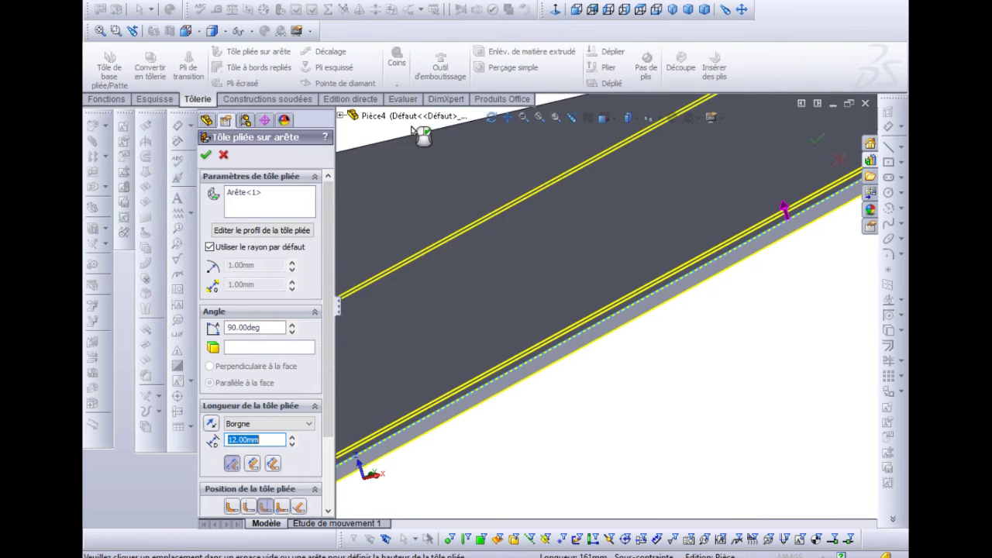
{"action": "left_click", "coordinate": [479, 190]}
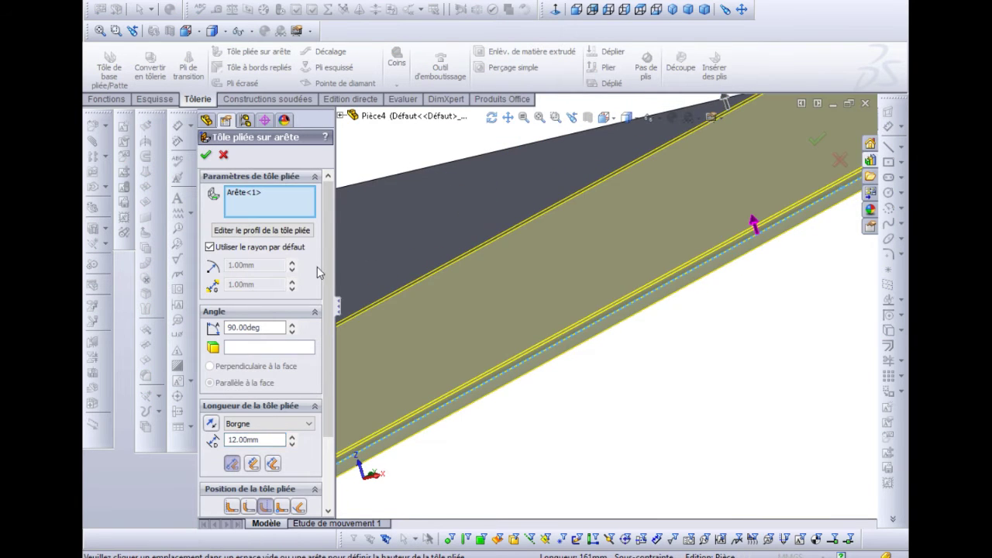
{"action": "scroll", "coordinate": [478, 266], "scroll_direction": "up", "scroll_amount": 5}
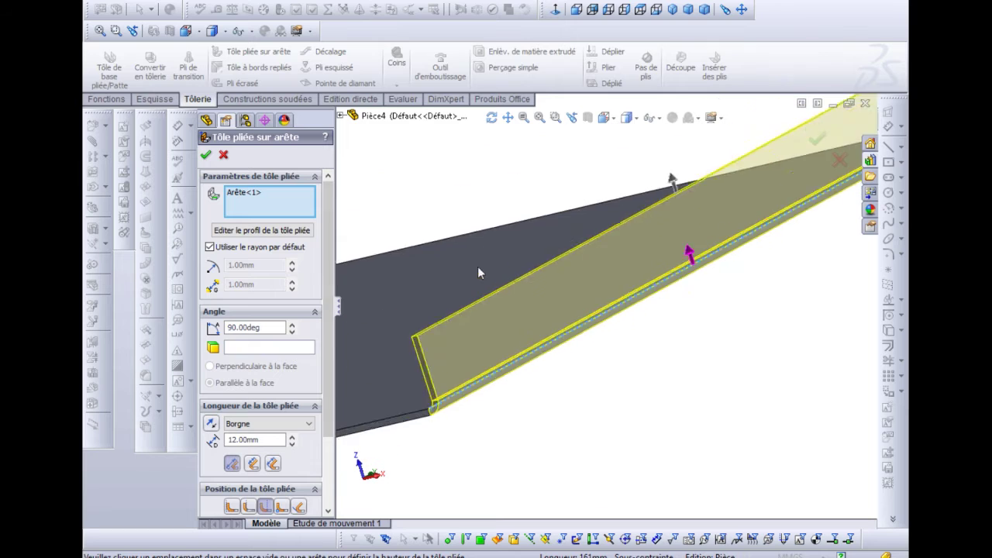
{"action": "double_click", "coordinate": [266, 440]}
{"action": "type", "text": "20"}
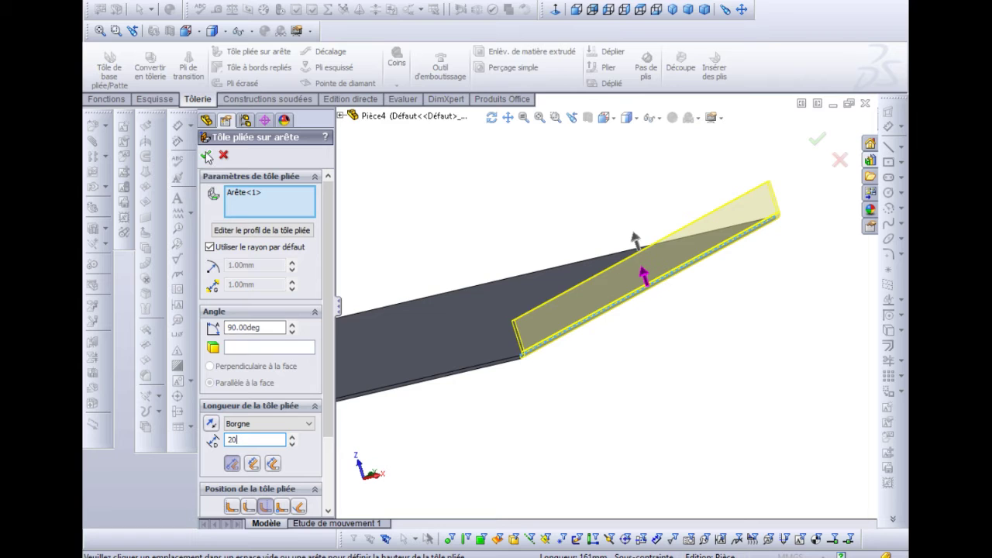
Set the edge flange's position to Material Inside and create the flange
{"action": "middle_click_drag", "start_coordinate": [465, 259], "coordinate": [631, 299]}
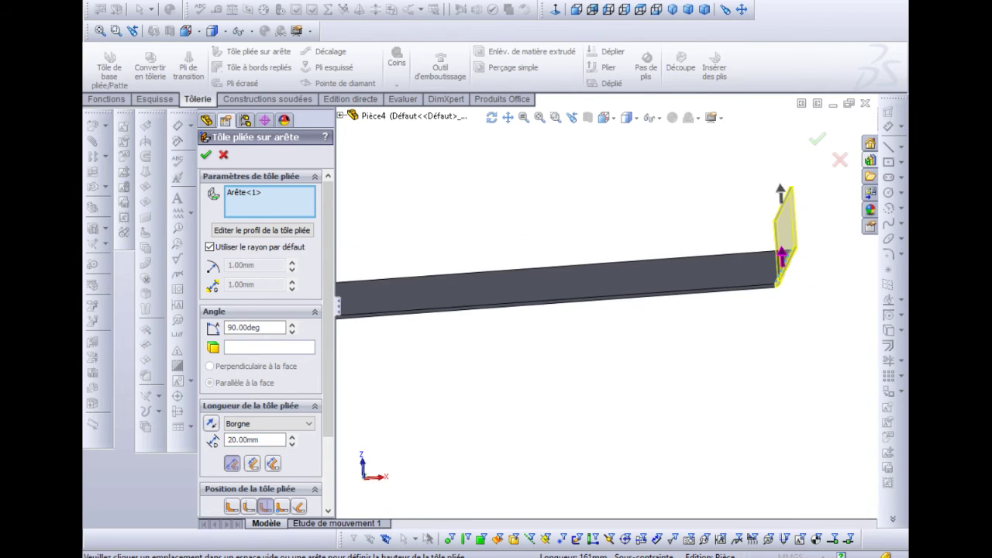
{"action": "scroll", "coordinate": [745, 294], "scroll_direction": "down", "scroll_amount": 5}
{"action": "middle_click_drag", "start_coordinate": [714, 395], "coordinate": [685, 390]}
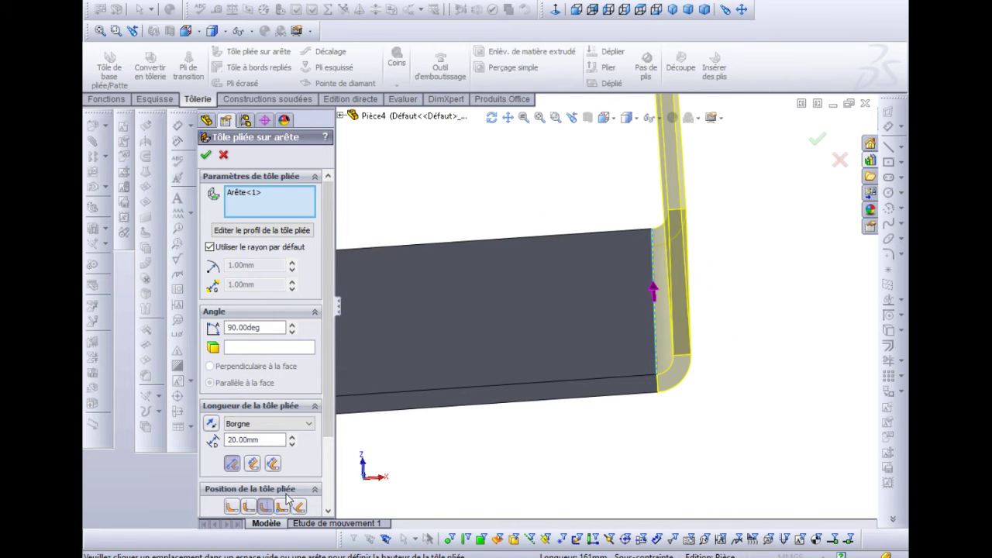
{"action": "scroll", "coordinate": [328, 422], "scroll_direction": "down", "scroll_amount": 3}
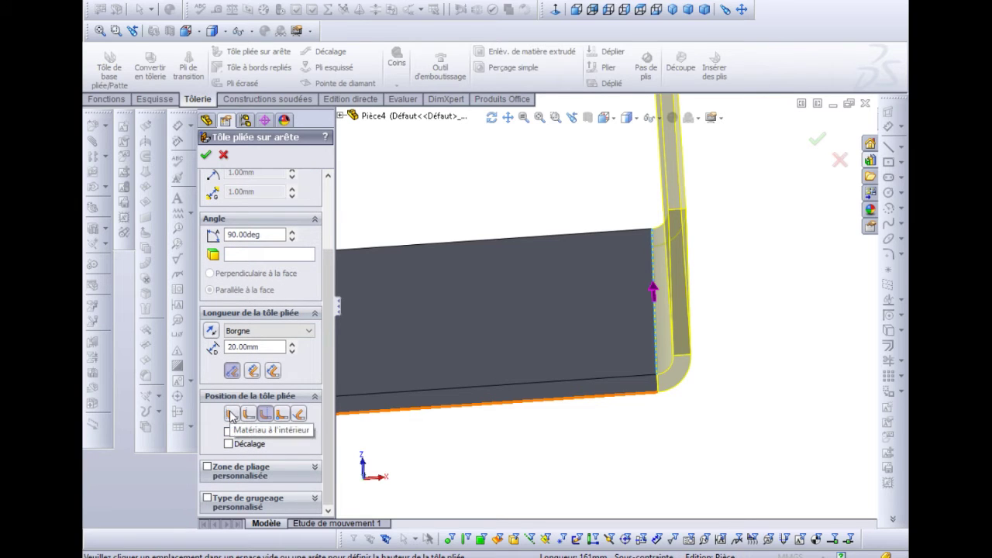
{"action": "left_click", "coordinate": [231, 415]}
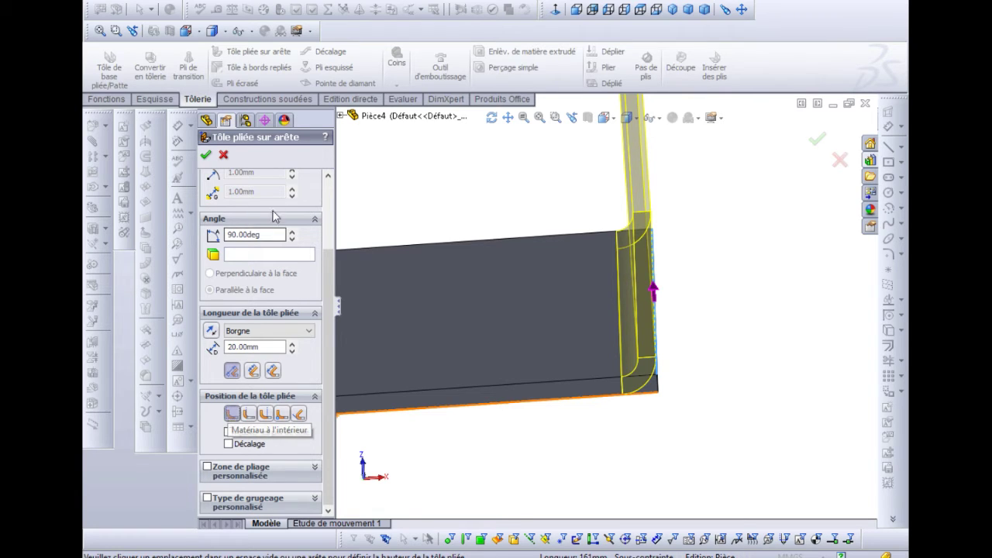
{"action": "left_click", "coordinate": [206, 156]}
Create a 20 mm long edge flange on the opposite 161 mm edge of the base plate
{"action": "middle_click_drag", "start_coordinate": [465, 295], "coordinate": [524, 359]}
{"action": "scroll", "coordinate": [535, 349], "scroll_direction": "up", "scroll_amount": 3}
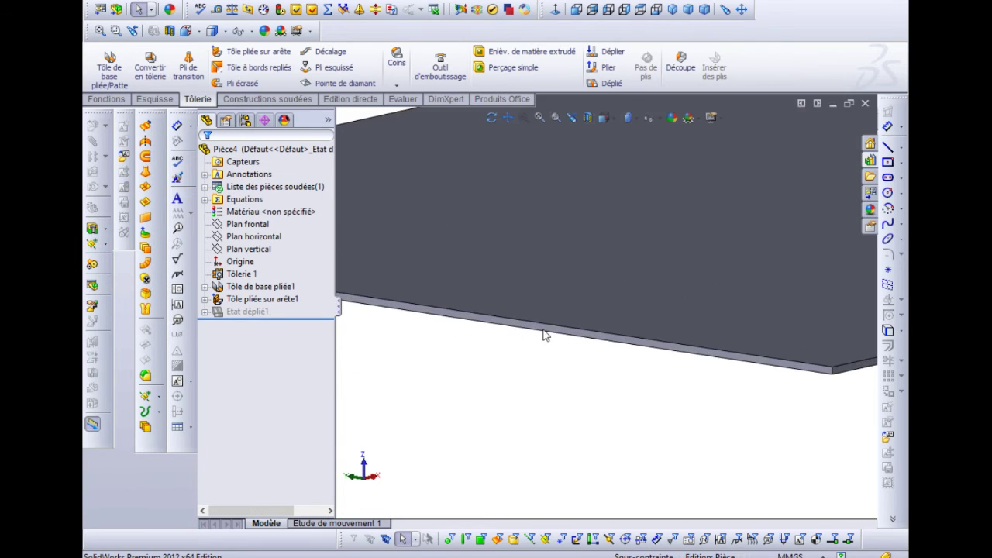
{"action": "left_click", "coordinate": [544, 327]}
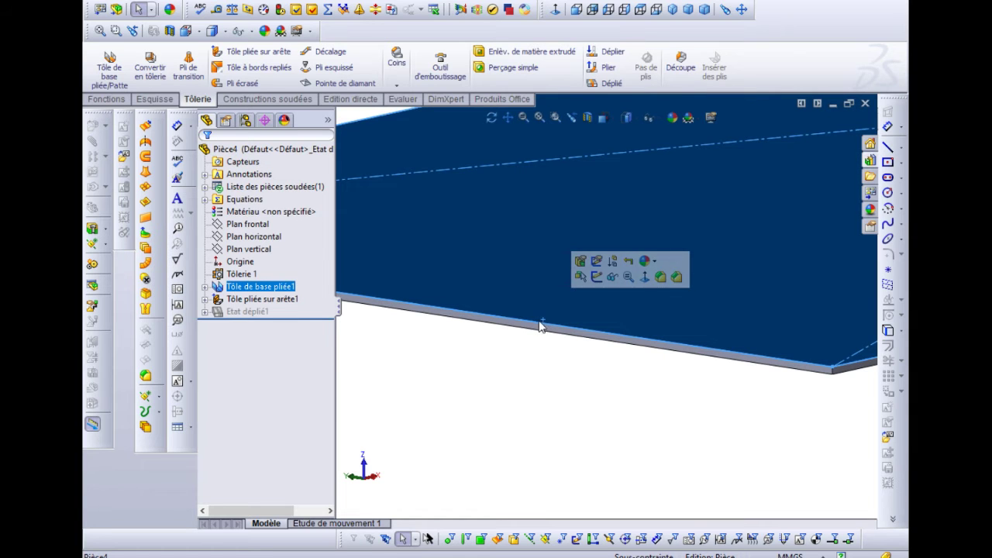
{"action": "left_click", "coordinate": [474, 369]}
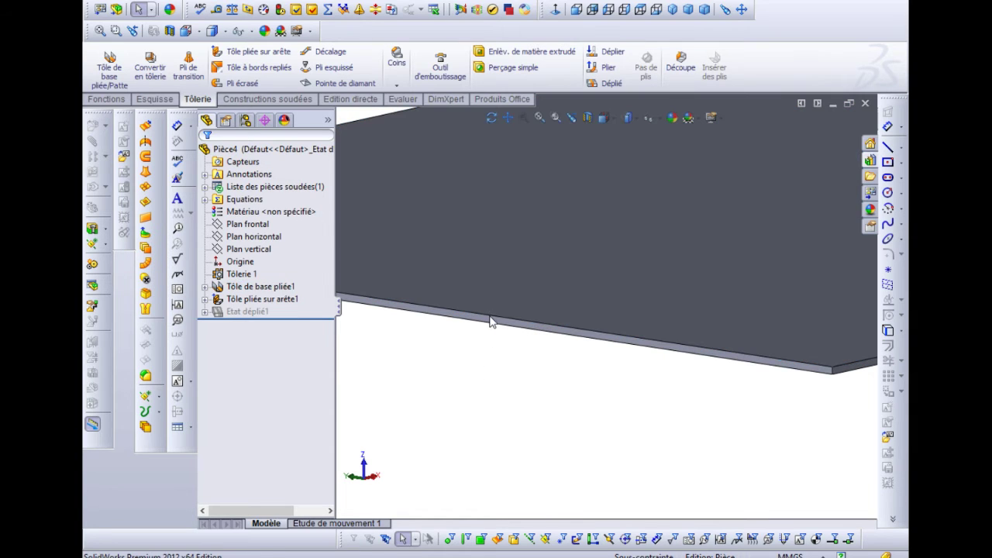
{"action": "left_click", "coordinate": [490, 320]}
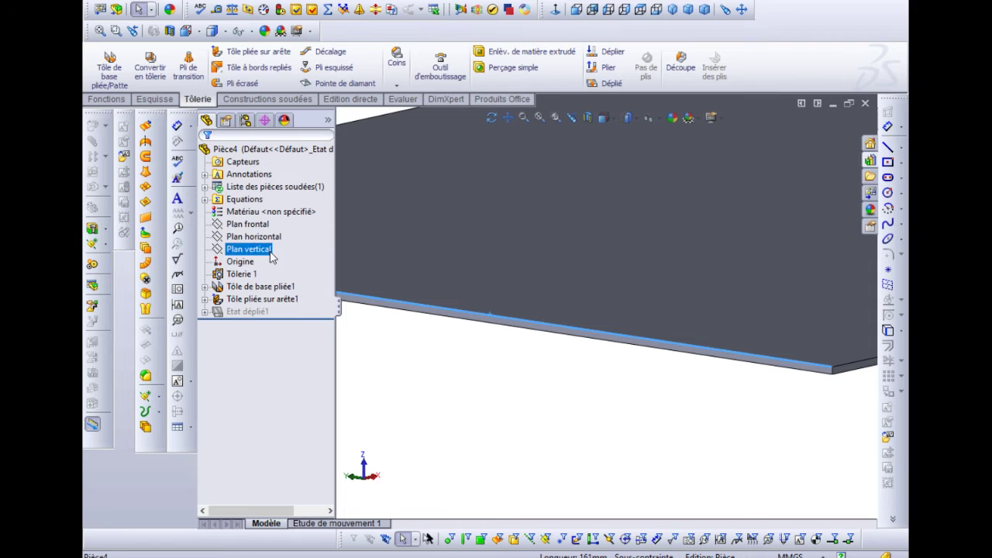
{"action": "left_click", "coordinate": [250, 51]}
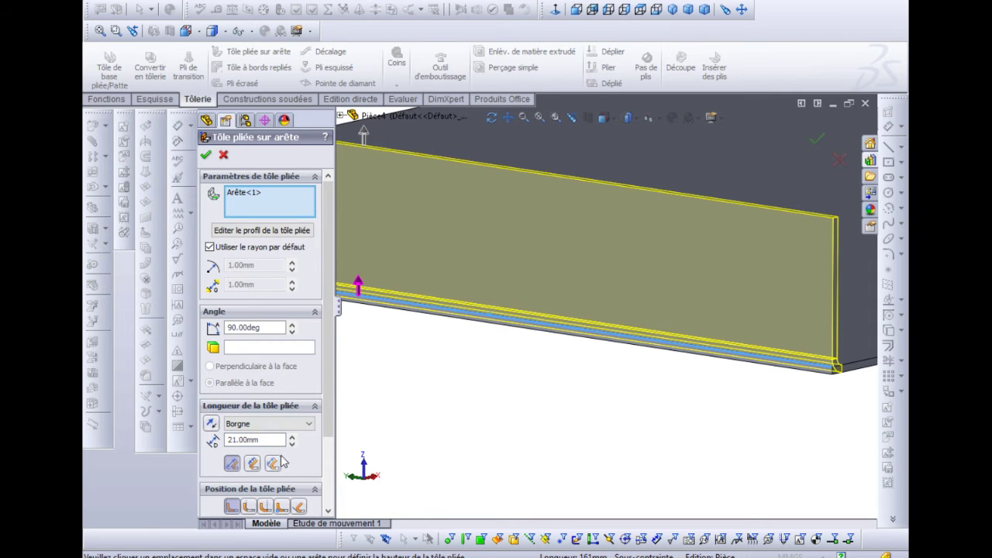
{"action": "type", "text": "20"}
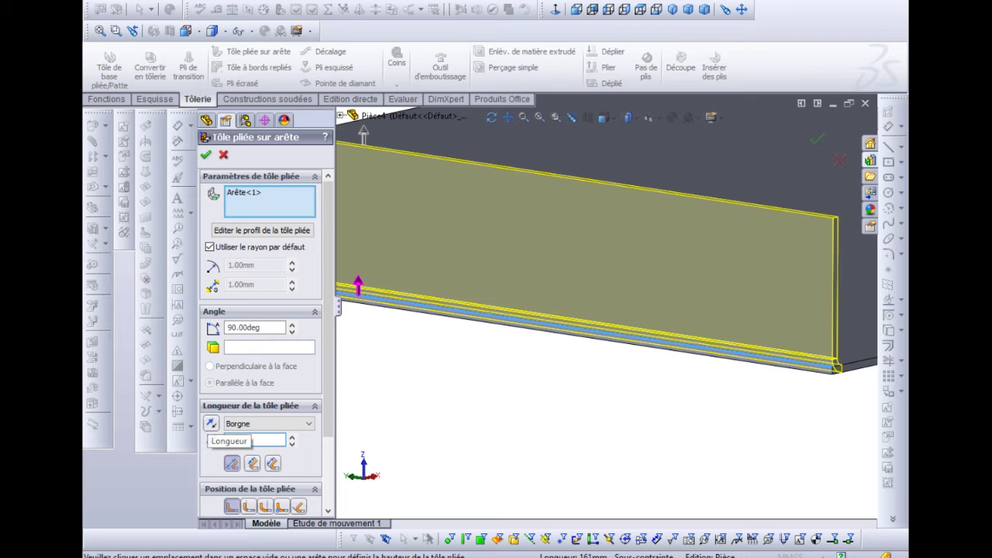
{"action": "key", "text": "Return"}
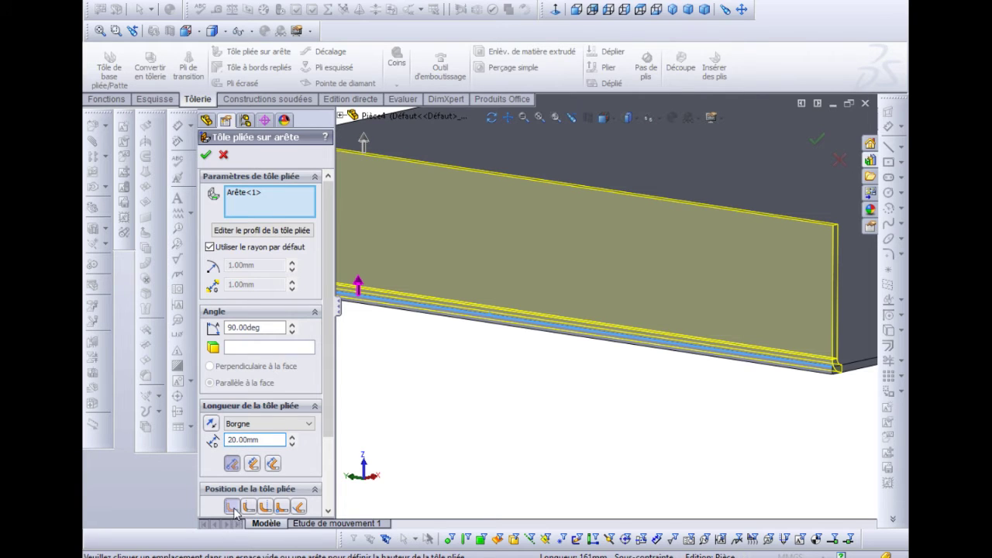
{"action": "left_click", "coordinate": [206, 154]}
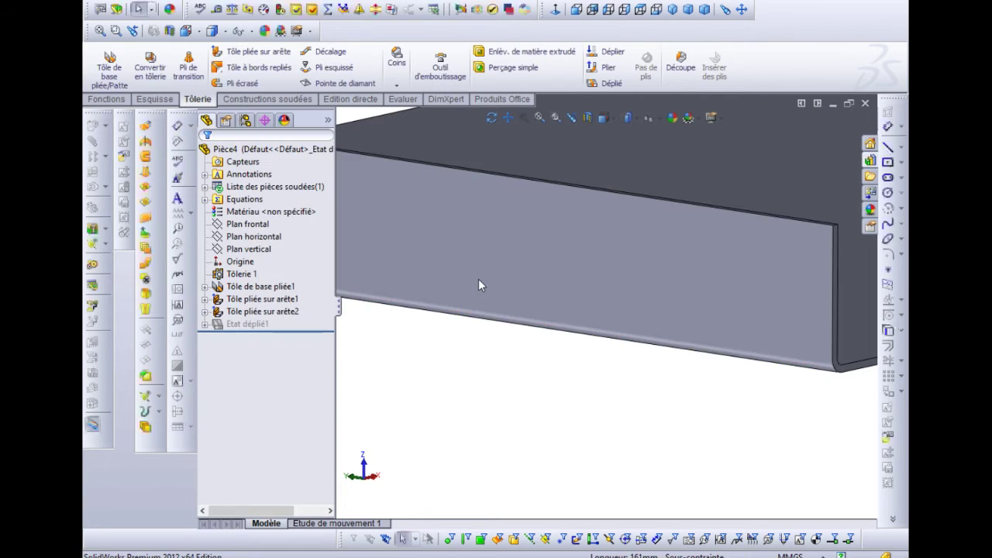
Start an edge flange along a long edge of the base plate, on the same side as the end flanges, with a length of 20 mm
{"action": "scroll", "coordinate": [478, 285], "scroll_direction": "up", "scroll_amount": 6}
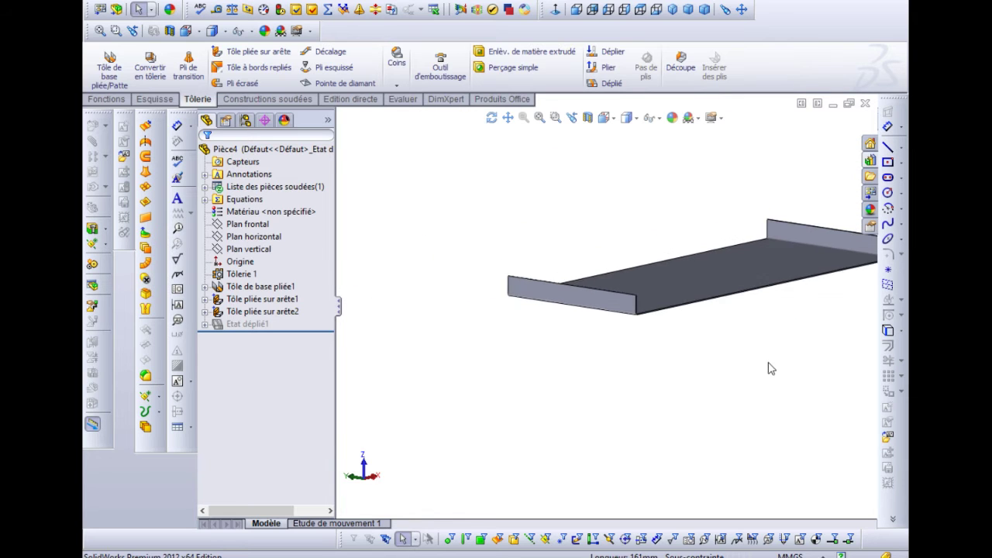
{"action": "middle_click_drag", "start_coordinate": [772, 369], "coordinate": [615, 423]}
{"action": "scroll", "coordinate": [814, 277], "scroll_direction": "down", "scroll_amount": 5}
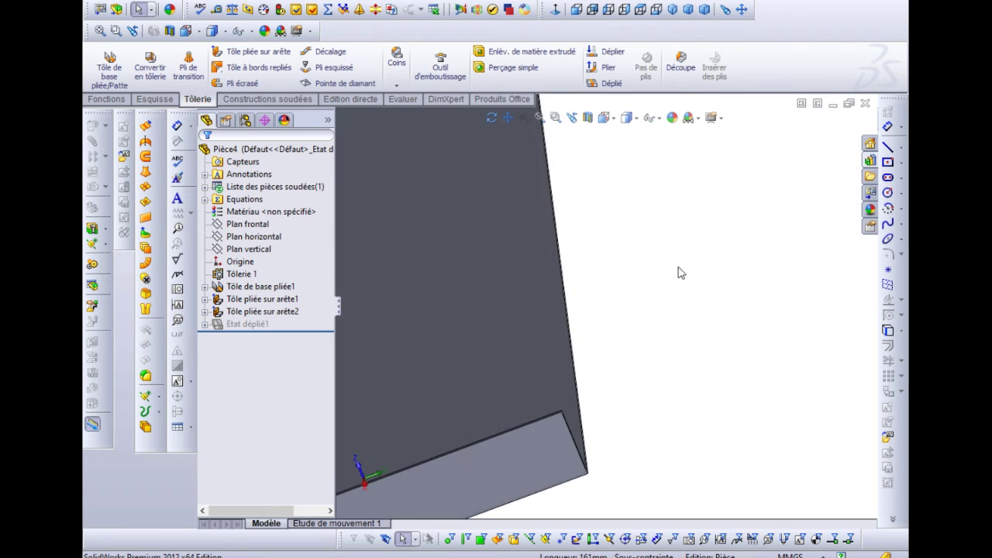
{"action": "middle_click_drag", "start_coordinate": [680, 271], "coordinate": [612, 326]}
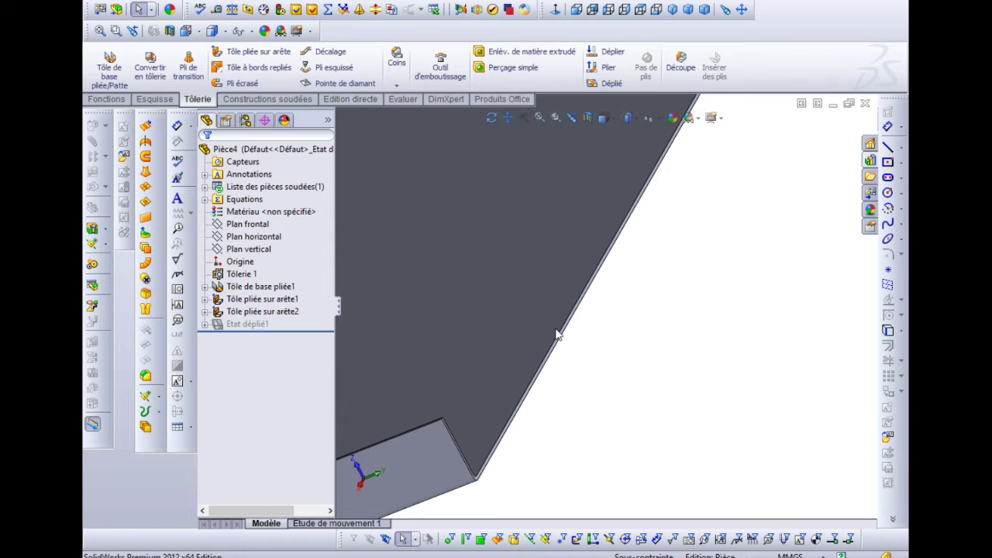
{"action": "scroll", "coordinate": [556, 334], "scroll_direction": "down", "scroll_amount": 3}
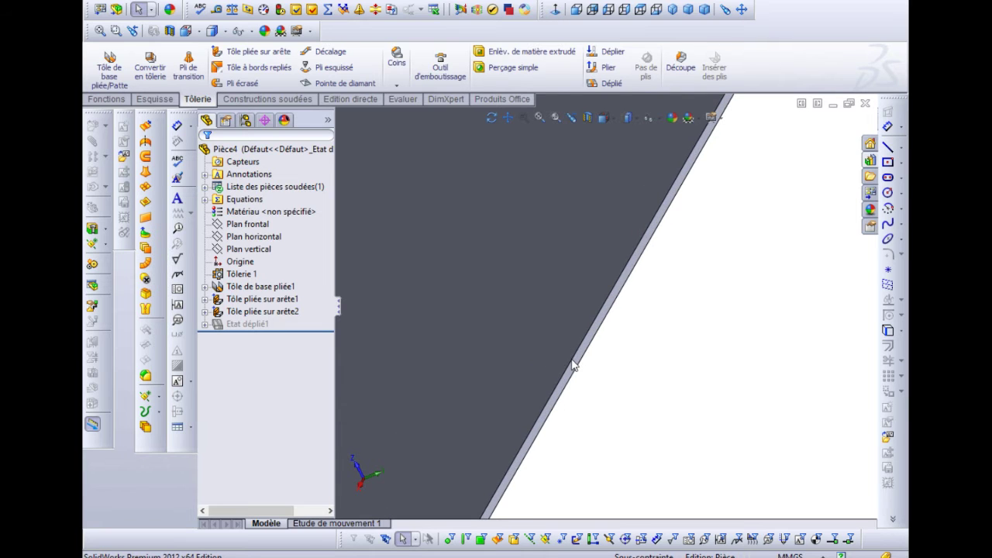
{"action": "left_click", "coordinate": [572, 364]}
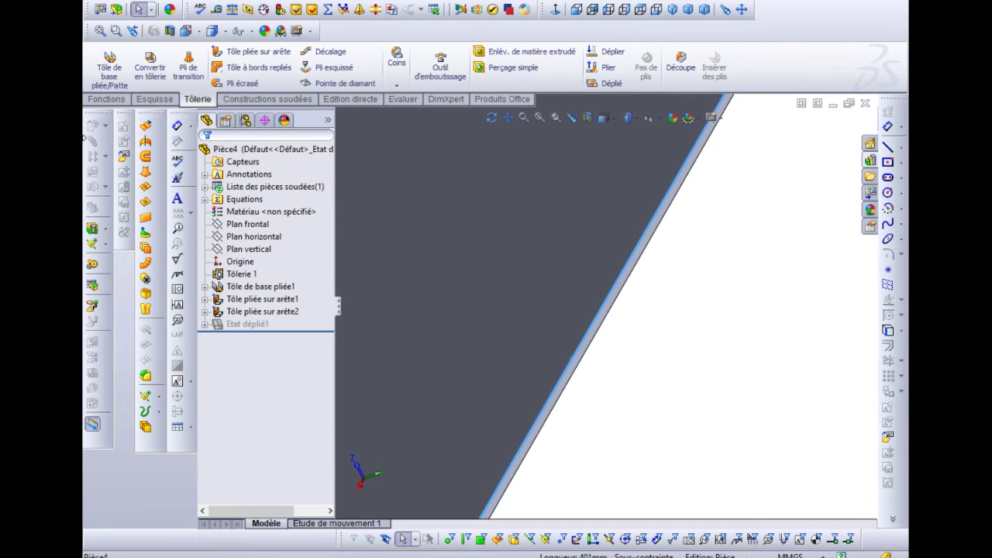
{"action": "left_click", "coordinate": [241, 52]}
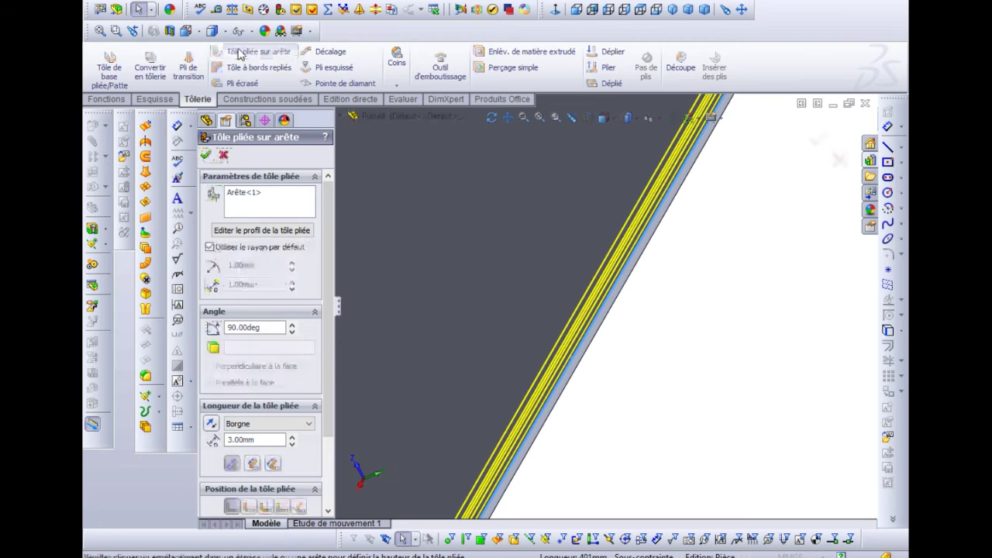
{"action": "scroll", "coordinate": [388, 163], "scroll_direction": "up", "scroll_amount": 3}
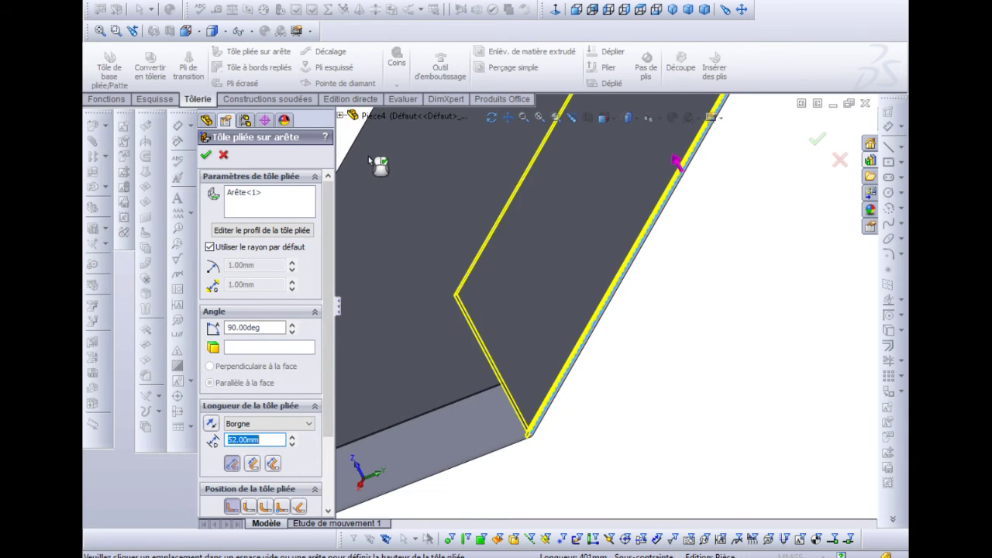
{"action": "left_click", "coordinate": [429, 244]}
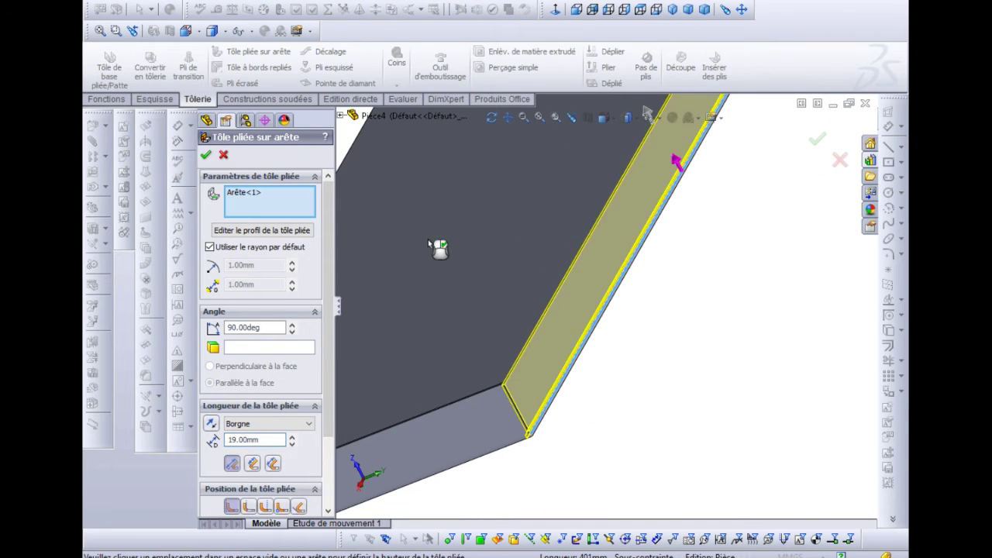
{"action": "left_click_drag", "start_coordinate": [283, 439], "coordinate": [203, 439]}
{"action": "type", "text": "20"}
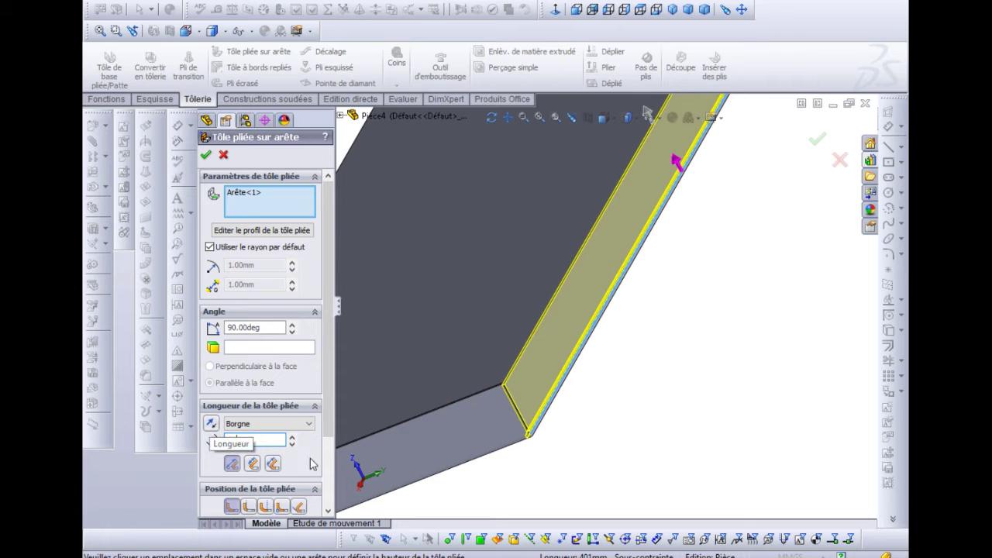
Set the long-edge flange's position to Bend Outside and create the flange
{"action": "left_click", "coordinate": [266, 509]}
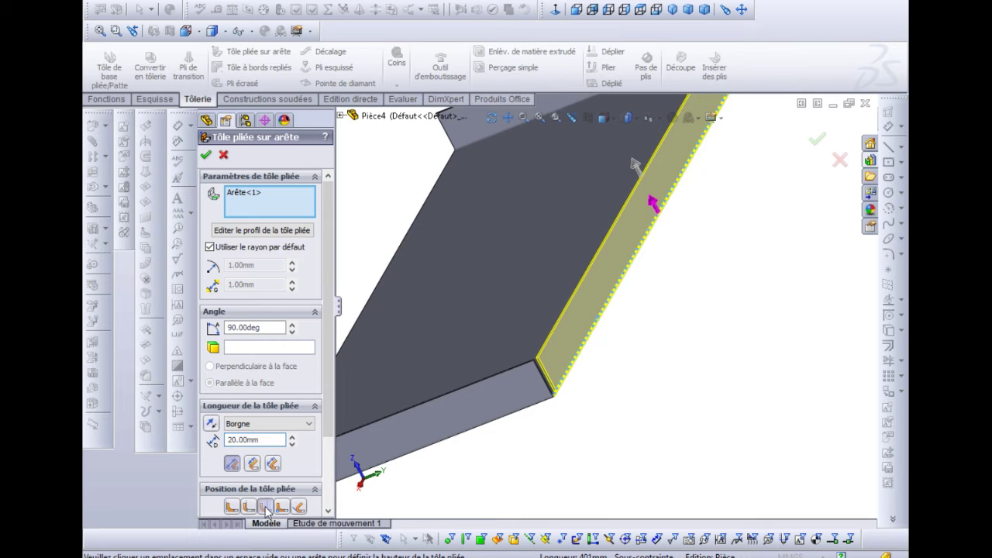
{"action": "middle_click_drag", "start_coordinate": [518, 475], "coordinate": [584, 470]}
{"action": "scroll", "coordinate": [553, 417], "scroll_direction": "down", "scroll_amount": 6}
{"action": "left_click", "coordinate": [206, 157]}
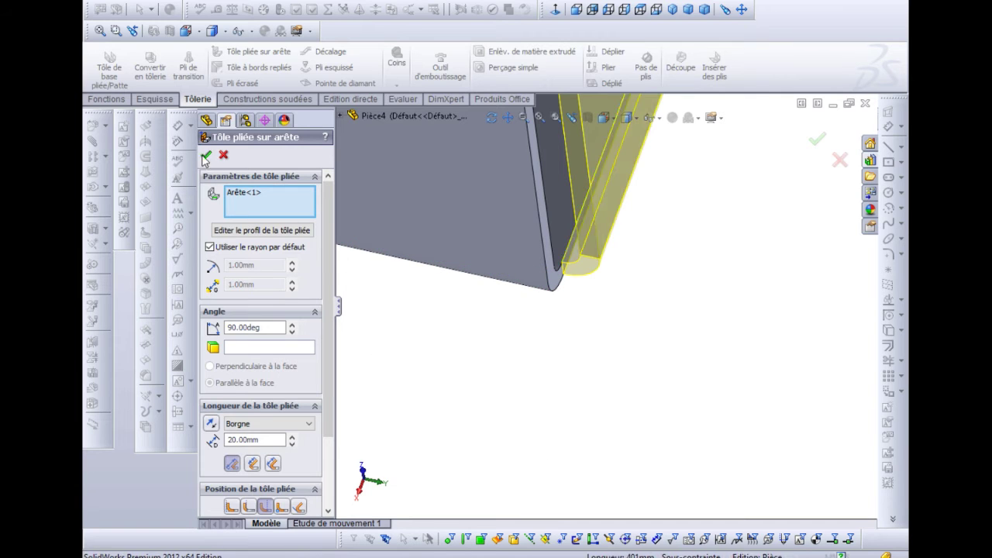
Examine the open corner between the long-edge flange and the adjoining short-edge flange
{"action": "middle_click_drag", "start_coordinate": [611, 280], "coordinate": [605, 279]}
{"action": "middle_click_drag", "start_coordinate": [608, 328], "coordinate": [586, 239]}
{"action": "scroll", "coordinate": [574, 248], "scroll_direction": "down", "scroll_amount": 2}
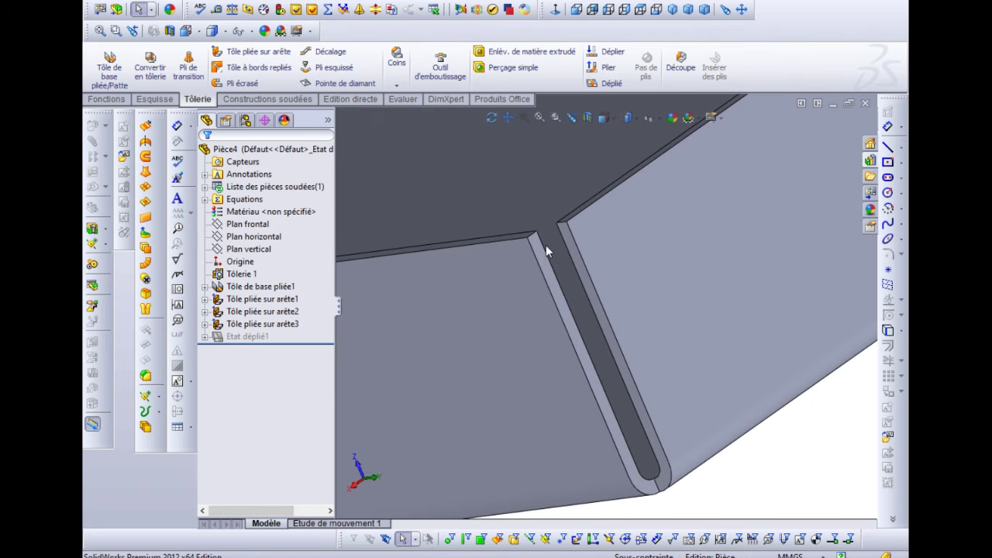
{"action": "scroll", "coordinate": [573, 292], "scroll_direction": "up", "scroll_amount": 1}
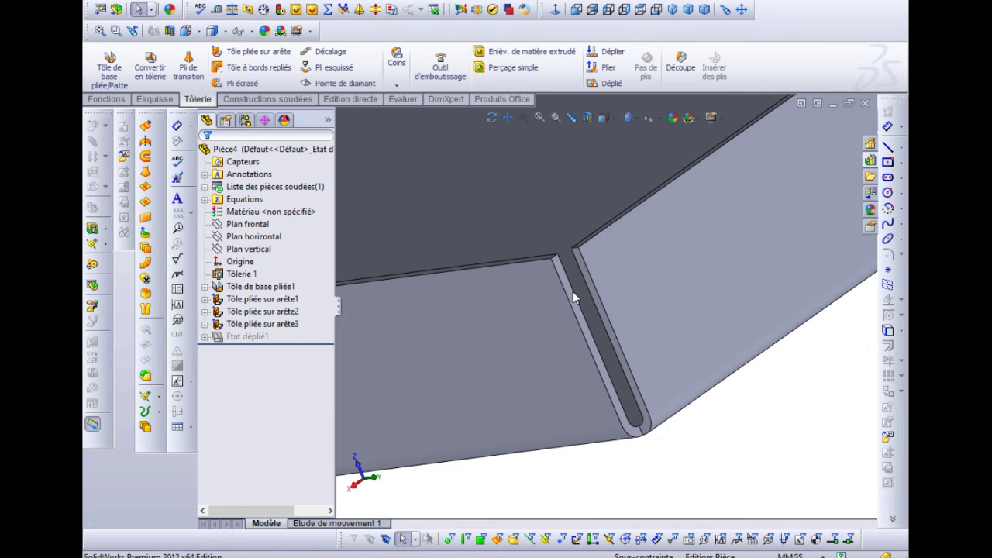
{"action": "scroll", "coordinate": [573, 287], "scroll_direction": "up", "scroll_amount": 5}
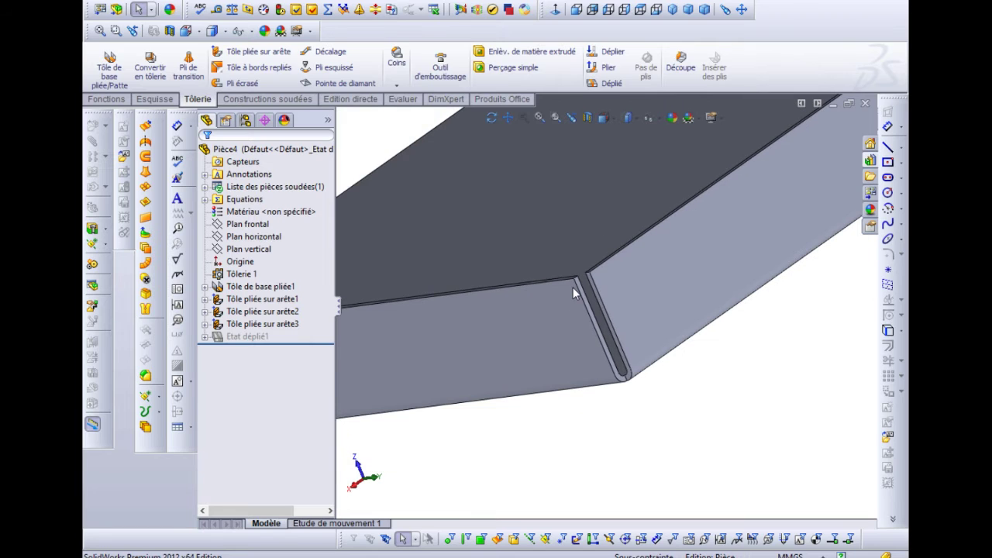
{"action": "scroll", "coordinate": [656, 286], "scroll_direction": "down", "scroll_amount": 2}
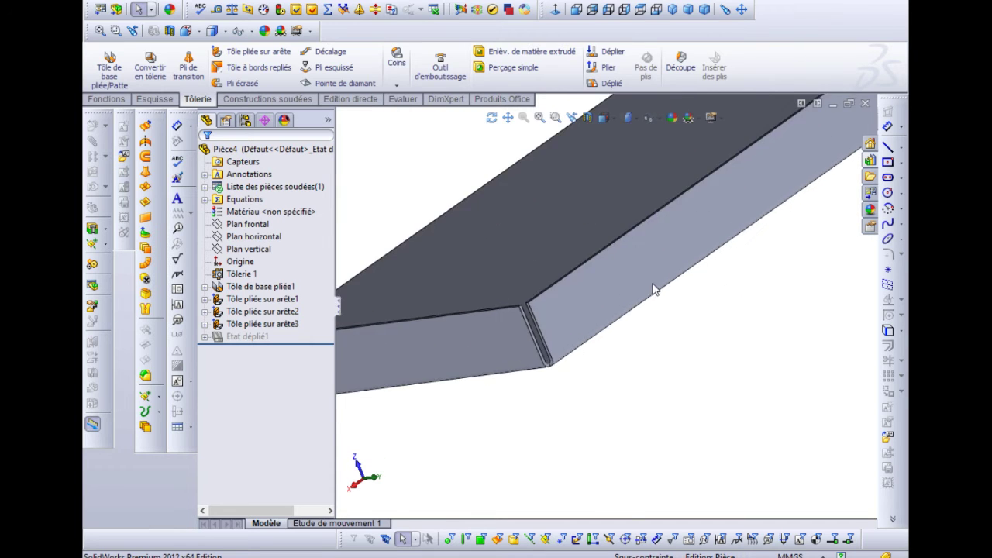
{"action": "scroll", "coordinate": [652, 288], "scroll_direction": "up", "scroll_amount": 4}
{"action": "scroll", "coordinate": [653, 288], "scroll_direction": "down", "scroll_amount": 2}
{"action": "scroll", "coordinate": [616, 310], "scroll_direction": "down", "scroll_amount": 2}
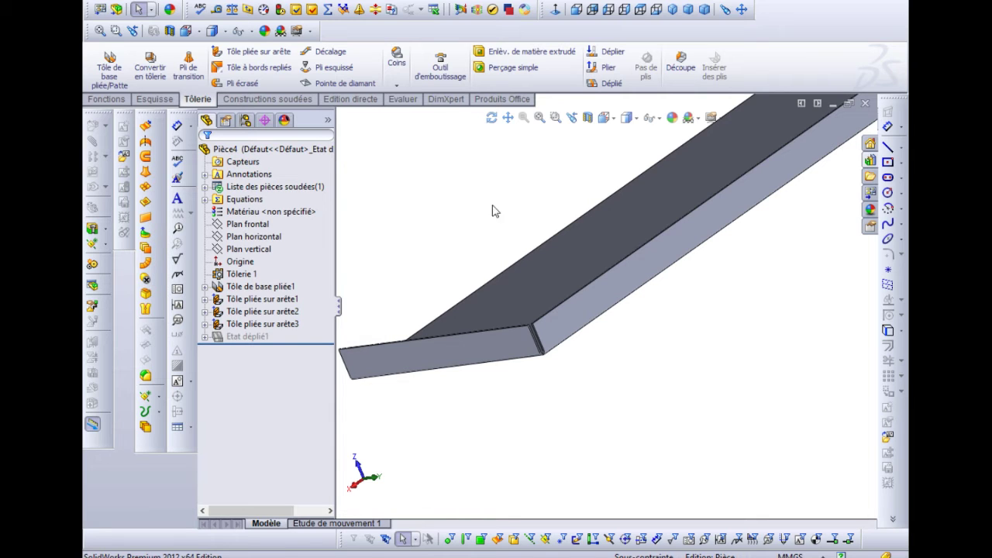
Start a Closed Corner at the open corner, selecting the long-edge flange's end face as the face to extend
{"action": "scroll", "coordinate": [650, 323], "scroll_direction": "up", "scroll_amount": 1}
{"action": "scroll", "coordinate": [659, 324], "scroll_direction": "down", "scroll_amount": 2}
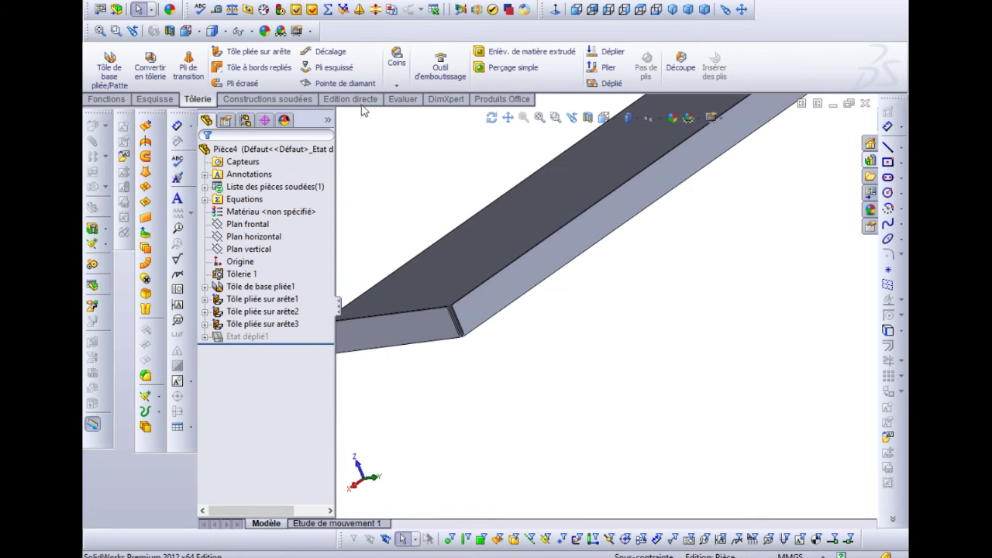
{"action": "left_click", "coordinate": [396, 84]}
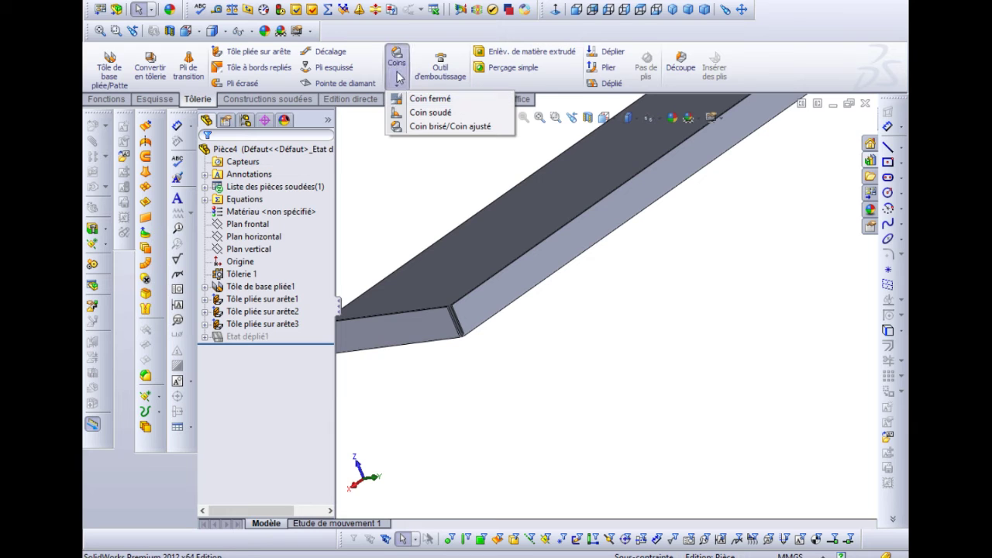
{"action": "left_click", "coordinate": [421, 104]}
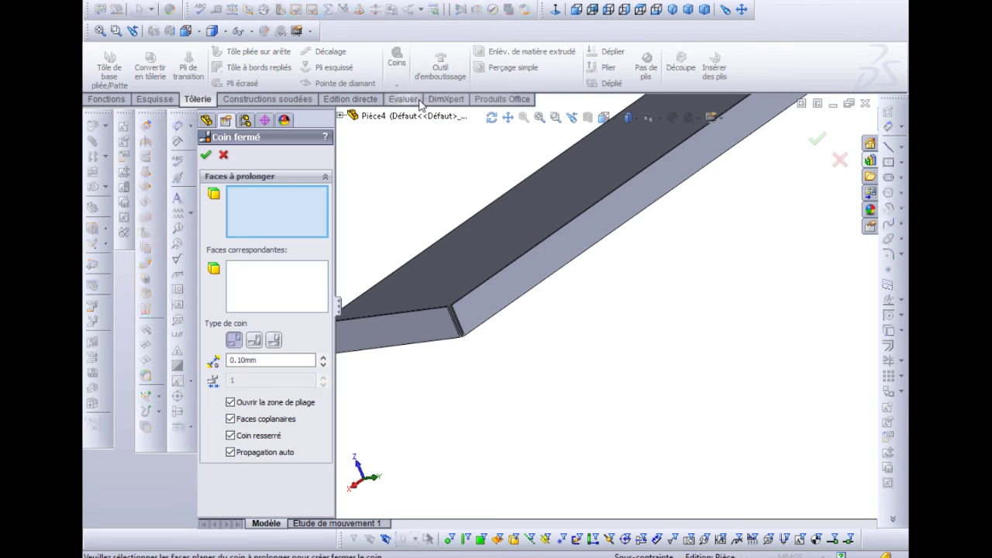
{"action": "scroll", "coordinate": [452, 344], "scroll_direction": "down", "scroll_amount": 3}
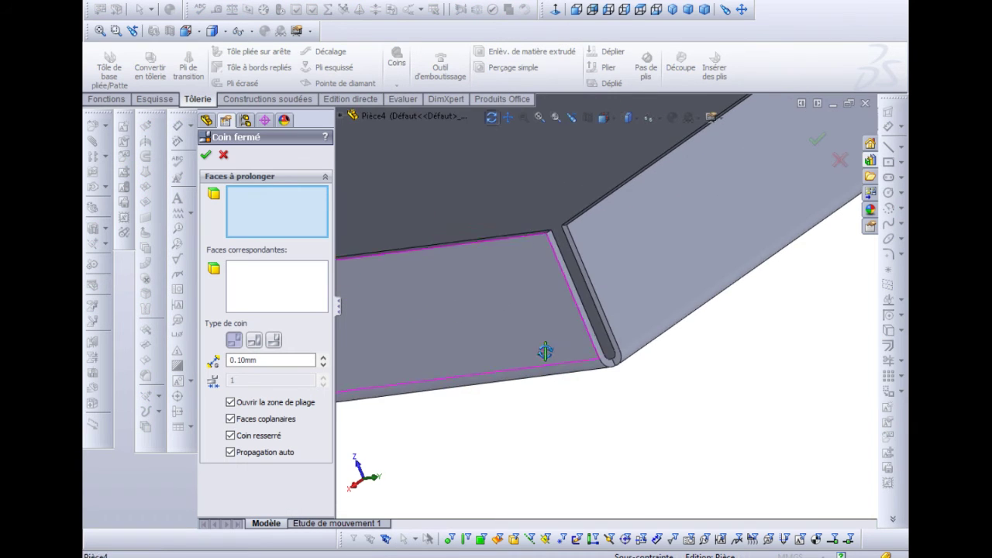
{"action": "middle_click_drag", "start_coordinate": [543, 348], "coordinate": [630, 298]}
{"action": "scroll", "coordinate": [582, 287], "scroll_direction": "down", "scroll_amount": 4}
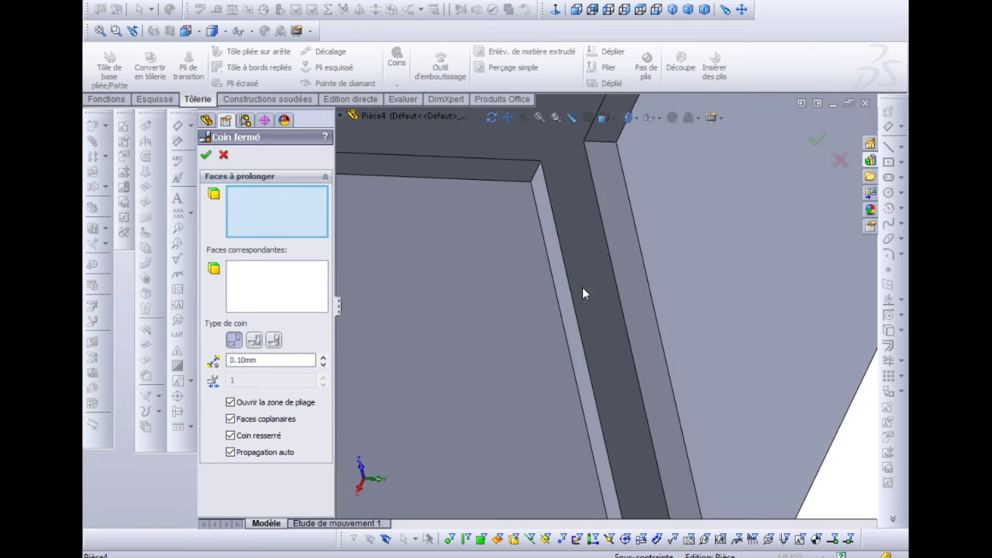
{"action": "left_click", "coordinate": [625, 211]}
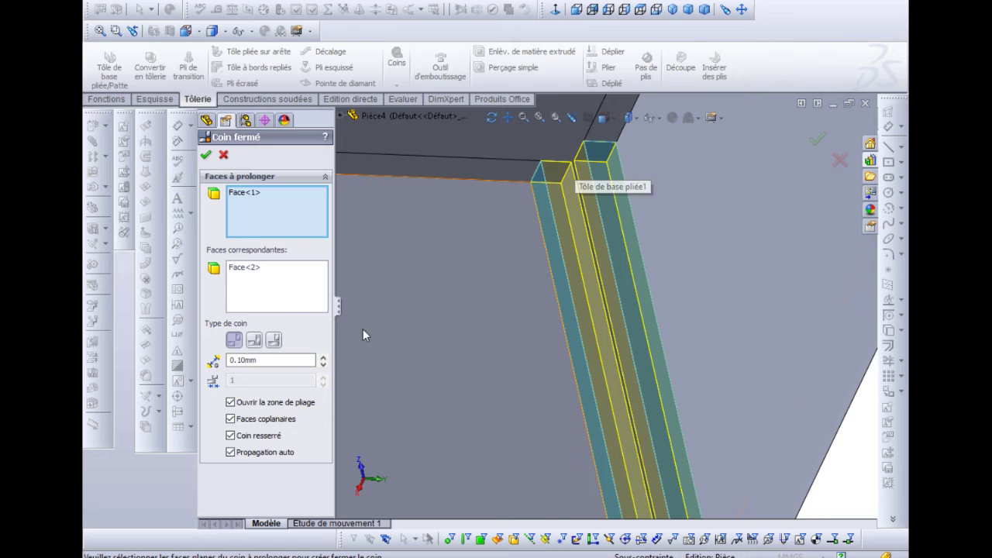
Preview the Overlap and Underlap corner types for the closed corner, and return the type to Butt
{"action": "left_click", "coordinate": [254, 341]}
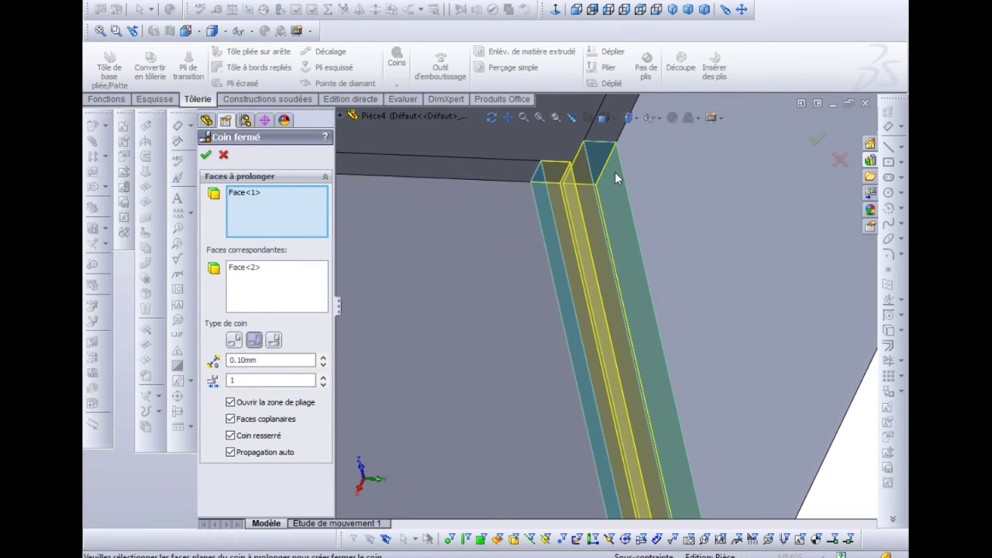
{"action": "middle_click_drag", "start_coordinate": [680, 286], "coordinate": [671, 310]}
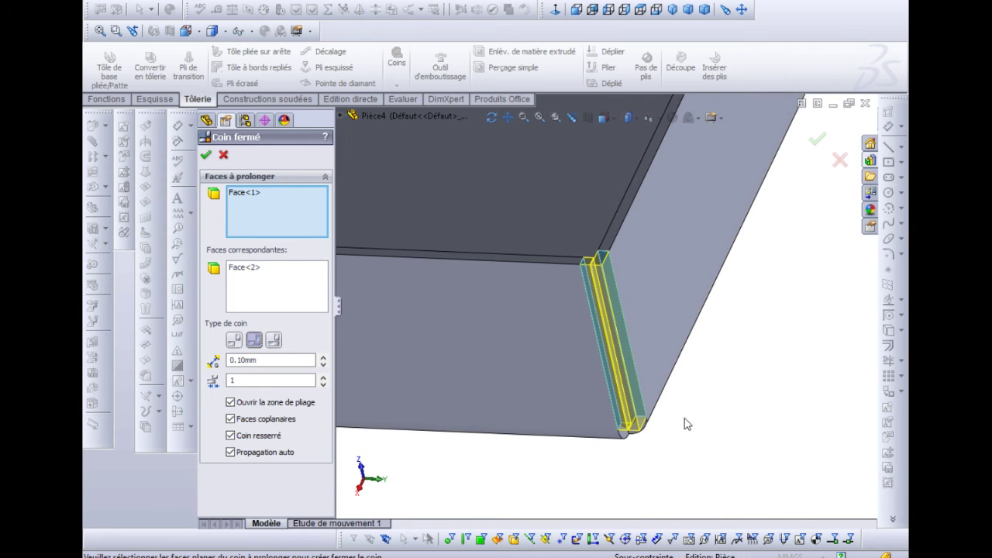
{"action": "middle_click_drag", "start_coordinate": [687, 421], "coordinate": [649, 416]}
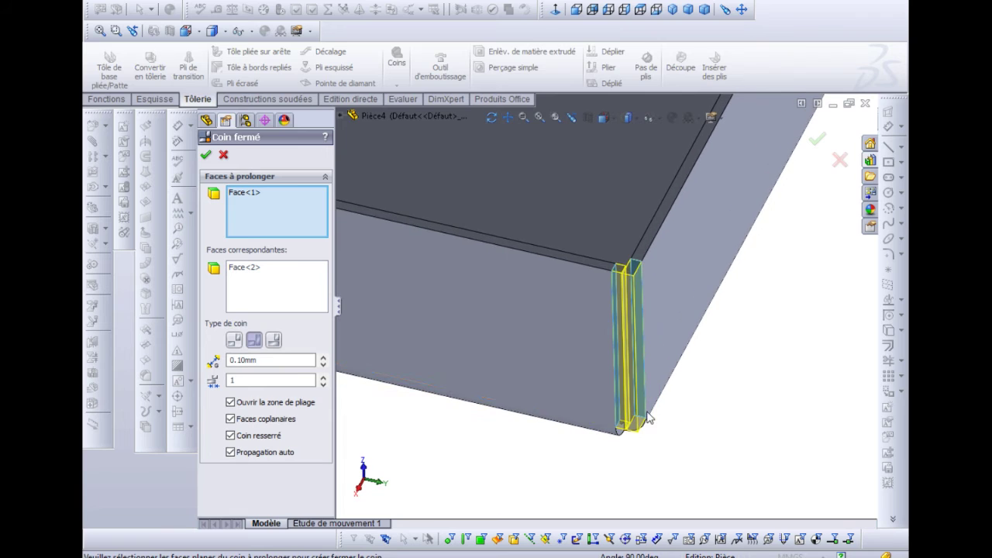
{"action": "left_click", "coordinate": [274, 342]}
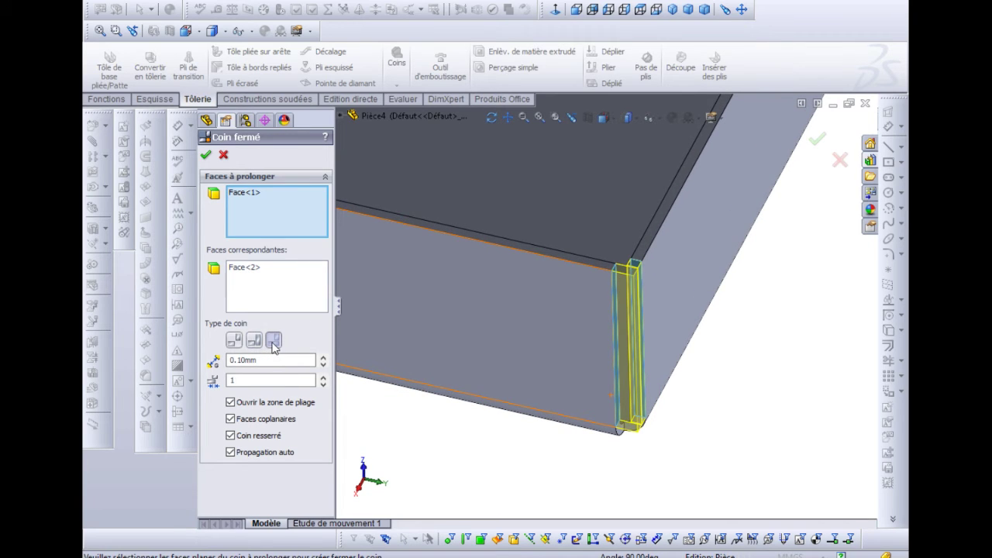
{"action": "left_click", "coordinate": [234, 341]}
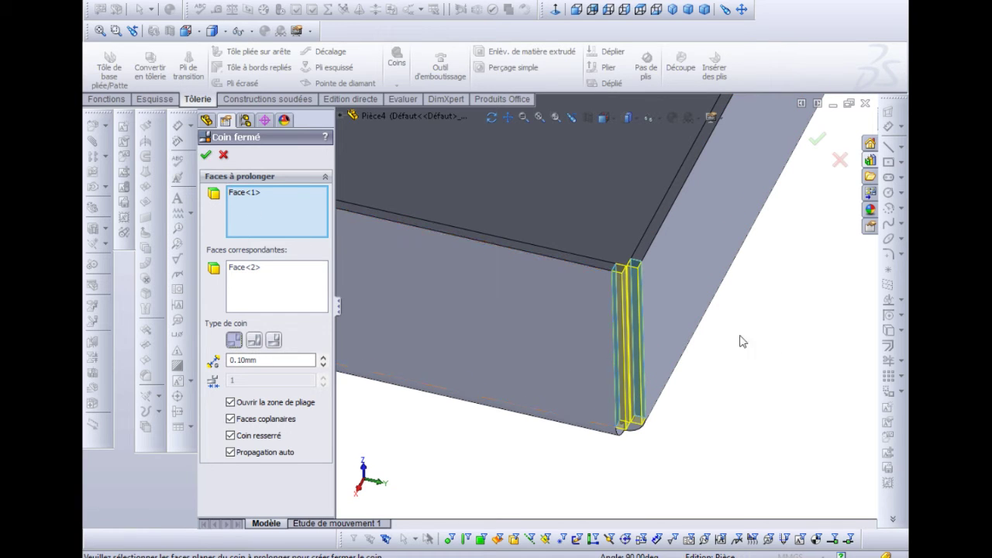
Add the short-edge flange's end face at the long flange's other end to the faces to extend and create both closed corners
{"action": "scroll", "coordinate": [742, 339], "scroll_direction": "up", "scroll_amount": 10}
{"action": "scroll", "coordinate": [652, 304], "scroll_direction": "down", "scroll_amount": 5}
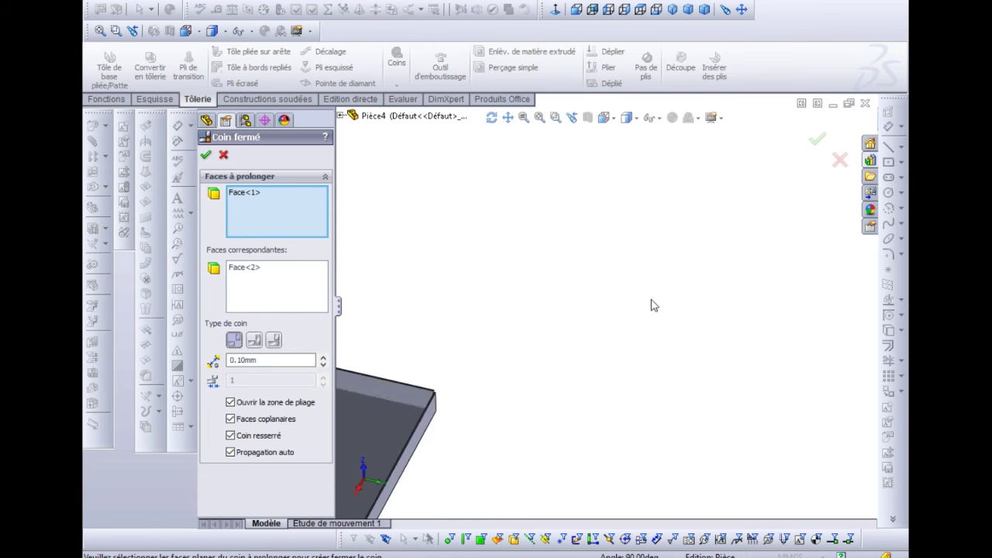
{"action": "middle_click_drag", "start_coordinate": [587, 379], "coordinate": [521, 414]}
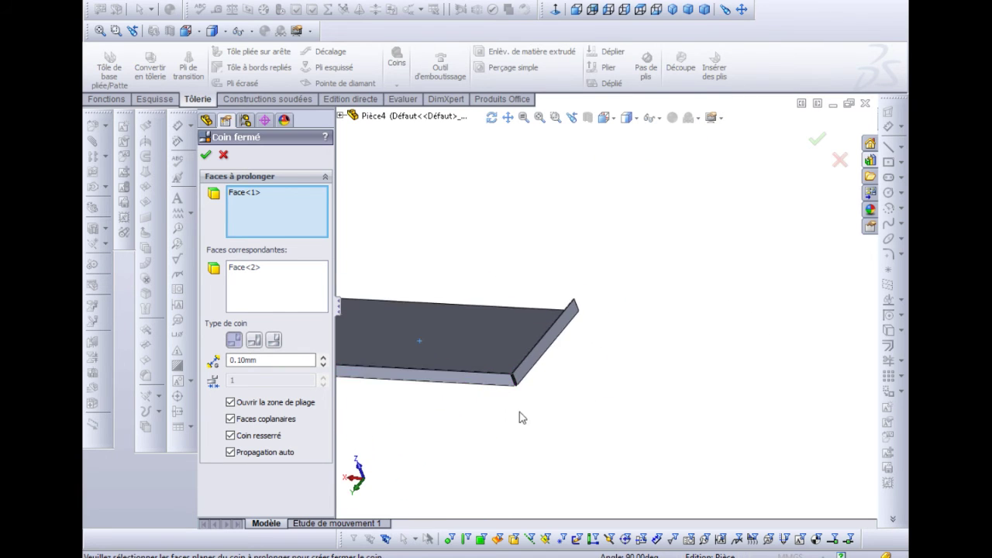
{"action": "scroll", "coordinate": [519, 332], "scroll_direction": "down", "scroll_amount": 8}
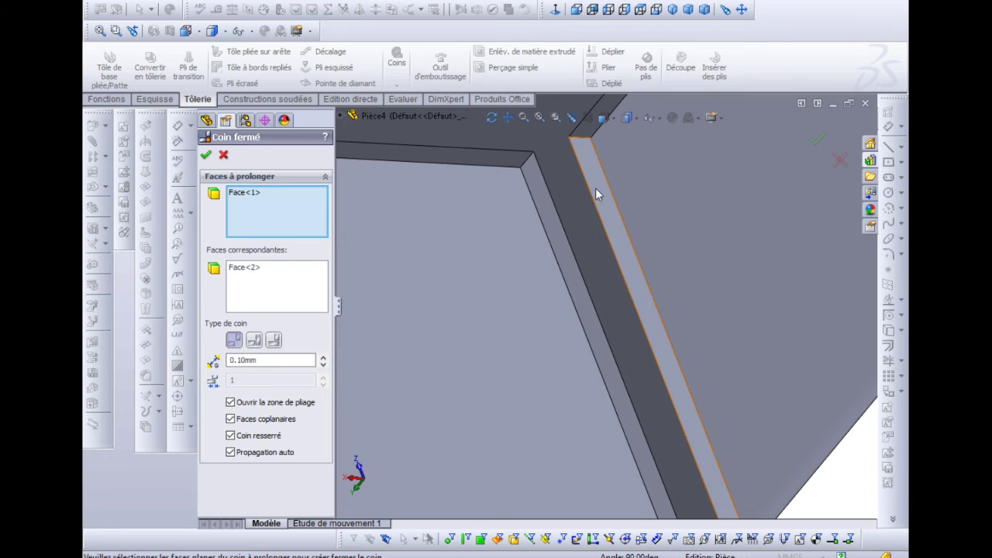
{"action": "left_click", "coordinate": [596, 188]}
{"action": "scroll", "coordinate": [499, 265], "scroll_direction": "up", "scroll_amount": 3}
{"action": "scroll", "coordinate": [499, 265], "scroll_direction": "up", "scroll_amount": 5}
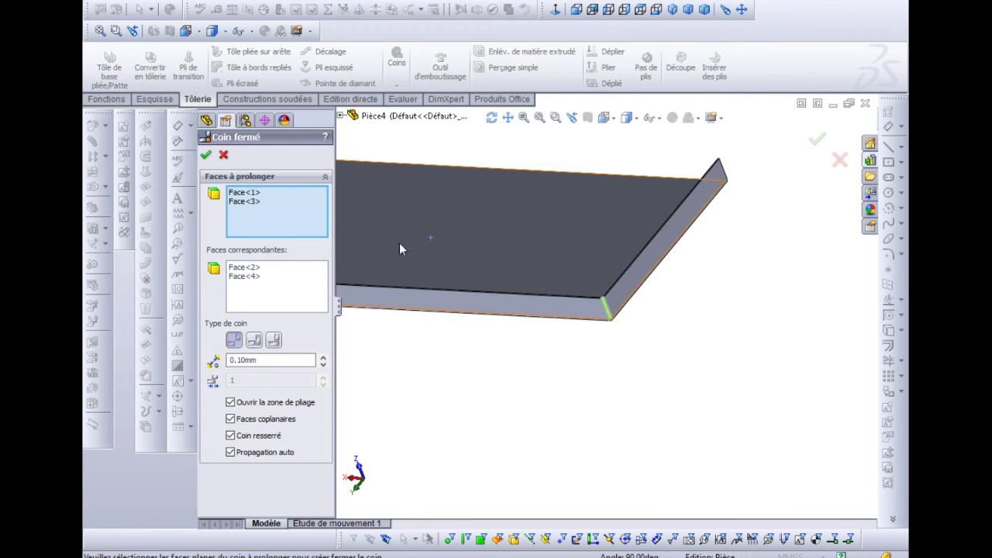
{"action": "left_click", "coordinate": [207, 156]}
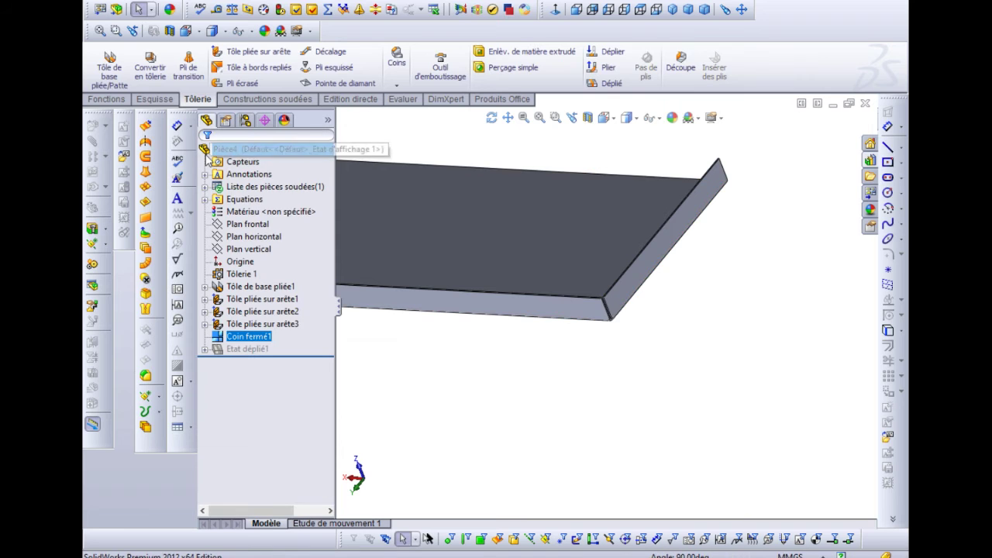
Examine the closed corner's gap up close and the overall shape of the flanged plate
{"action": "scroll", "coordinate": [566, 370], "scroll_direction": "down", "scroll_amount": 5}
{"action": "scroll", "coordinate": [731, 219], "scroll_direction": "down", "scroll_amount": 3}
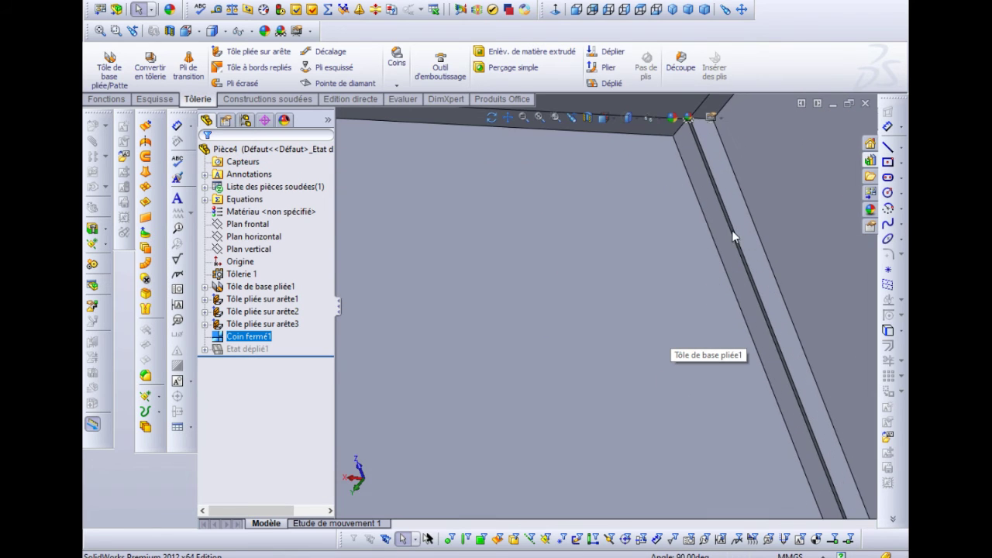
{"action": "scroll", "coordinate": [731, 232], "scroll_direction": "up", "scroll_amount": 3}
{"action": "scroll", "coordinate": [712, 294], "scroll_direction": "down", "scroll_amount": 3}
{"action": "middle_click_drag", "start_coordinate": [713, 295], "coordinate": [586, 340]}
{"action": "scroll", "coordinate": [466, 292], "scroll_direction": "up", "scroll_amount": 6}
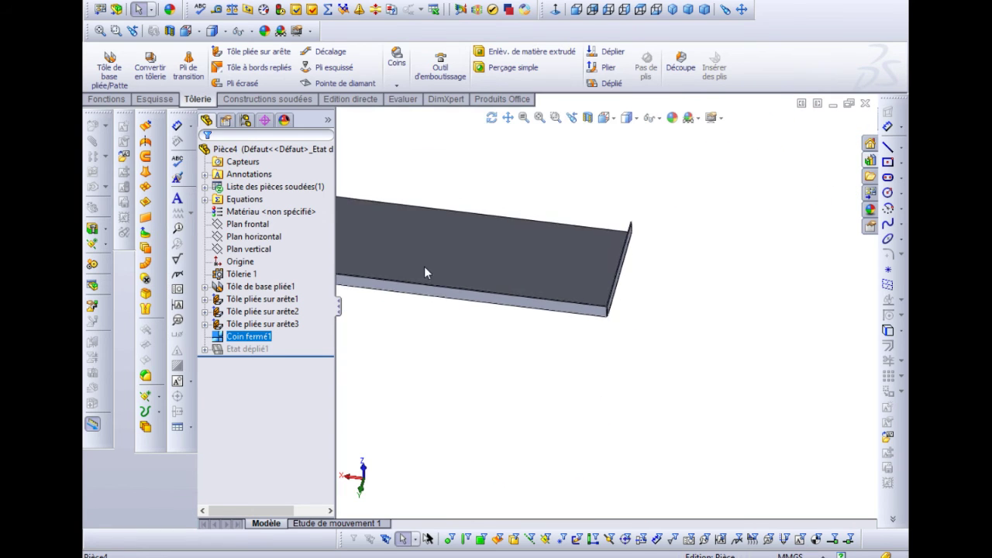
{"action": "scroll", "coordinate": [804, 325], "scroll_direction": "down", "scroll_amount": 3}
{"action": "scroll", "coordinate": [804, 332], "scroll_direction": "up", "scroll_amount": 3}
{"action": "scroll", "coordinate": [593, 283], "scroll_direction": "up", "scroll_amount": 1}
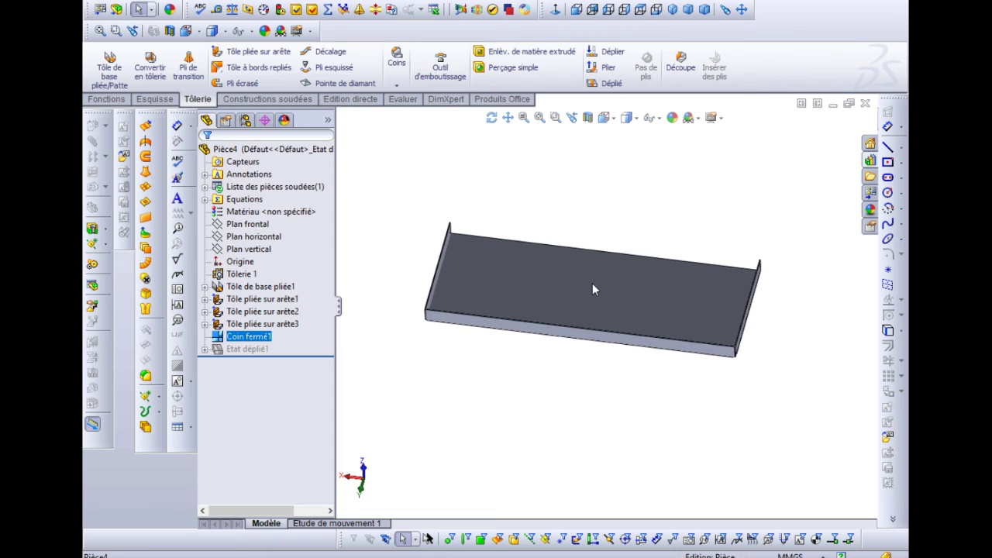
Unsuppress the flat pattern feature to display the plate unfolded
{"action": "left_click", "coordinate": [453, 388]}
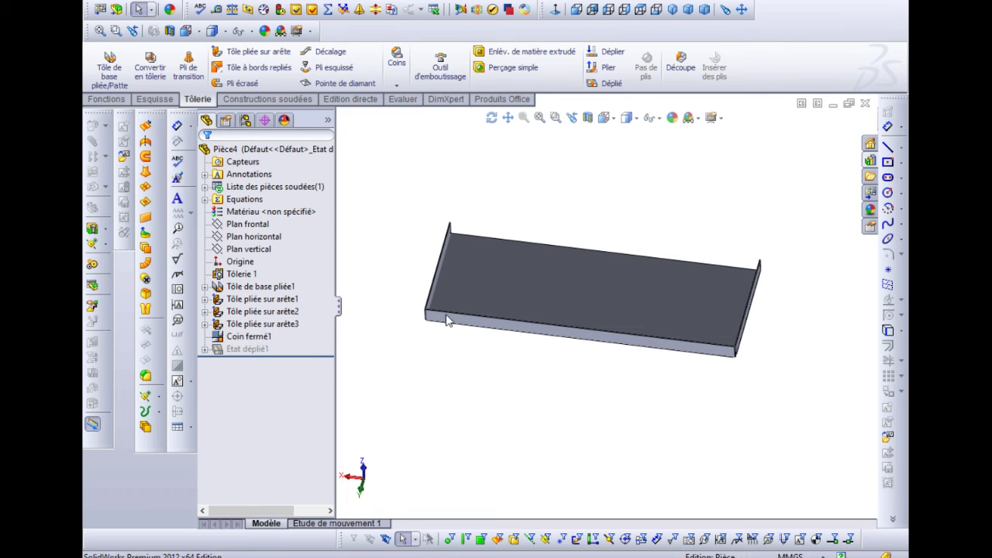
{"action": "middle_click_drag", "start_coordinate": [447, 320], "coordinate": [367, 392]}
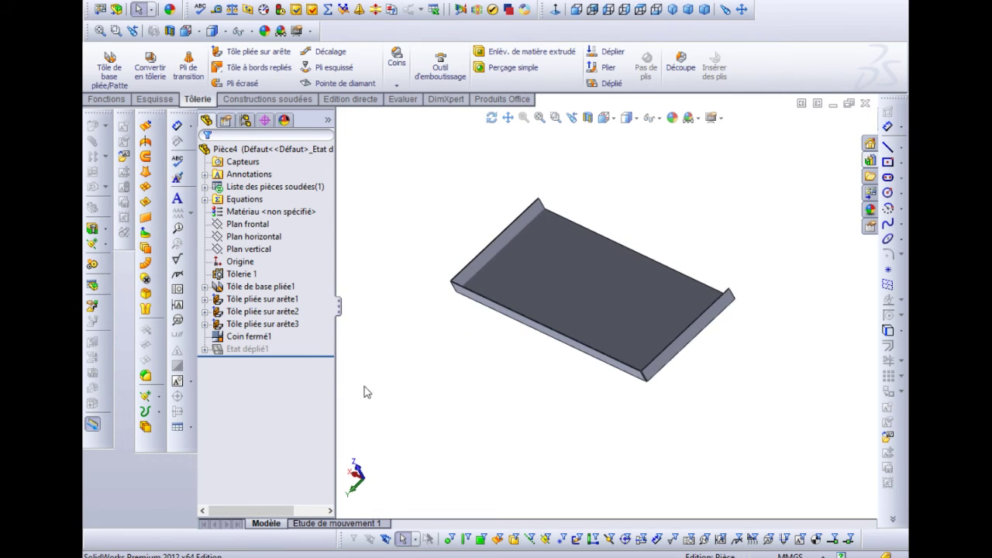
{"action": "right_click", "coordinate": [252, 351]}
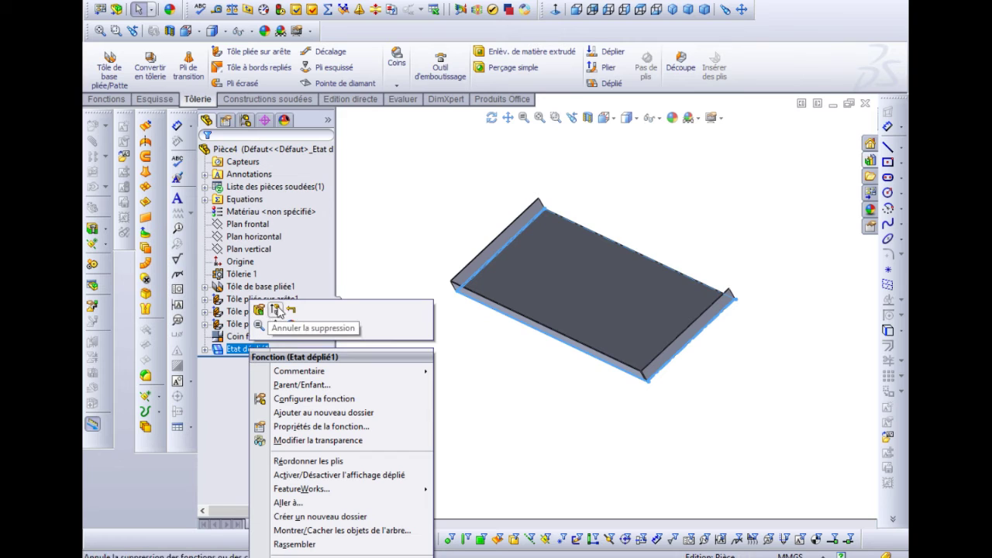
{"action": "left_click", "coordinate": [278, 311]}
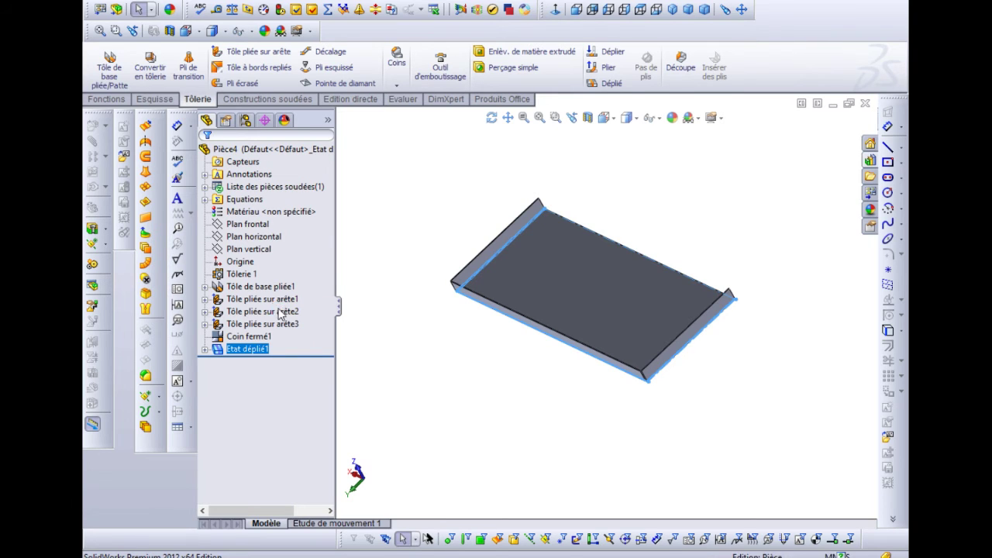
{"action": "left_click", "coordinate": [248, 352]}
{"action": "left_click", "coordinate": [441, 344]}
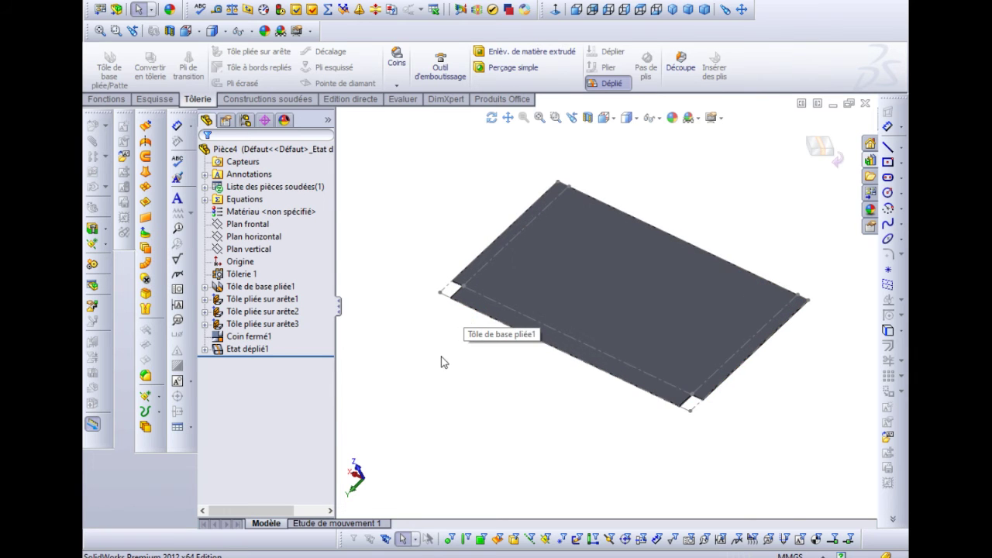
Inspect the corner cut-outs, bend reliefs and bend lines of the unfolded plate
{"action": "middle_click_drag", "start_coordinate": [442, 361], "coordinate": [477, 367]}
{"action": "scroll", "coordinate": [820, 465], "scroll_direction": "down", "scroll_amount": 10}
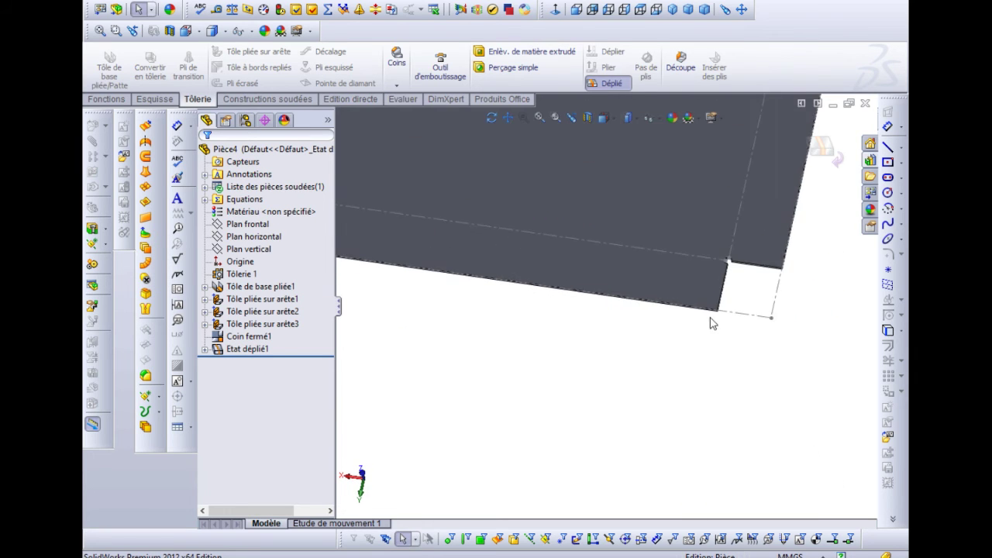
{"action": "scroll", "coordinate": [719, 264], "scroll_direction": "down", "scroll_amount": 3}
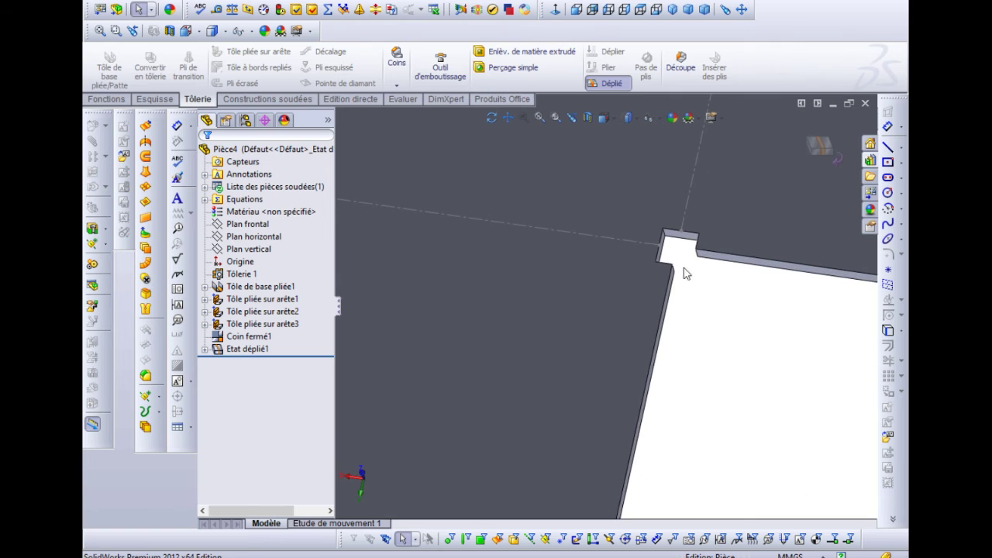
{"action": "middle_click_drag", "start_coordinate": [677, 255], "coordinate": [586, 357]}
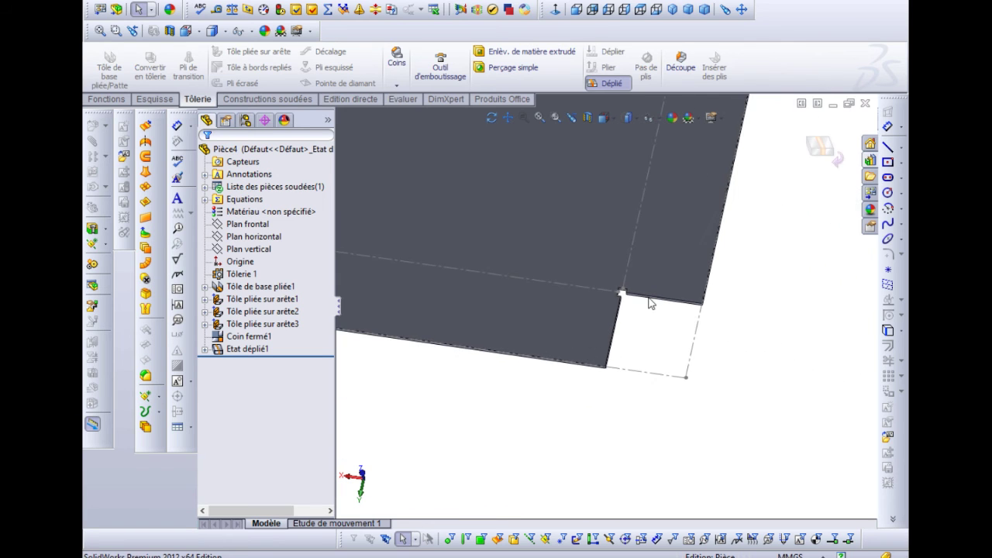
{"action": "scroll", "coordinate": [553, 356], "scroll_direction": "up", "scroll_amount": 10}
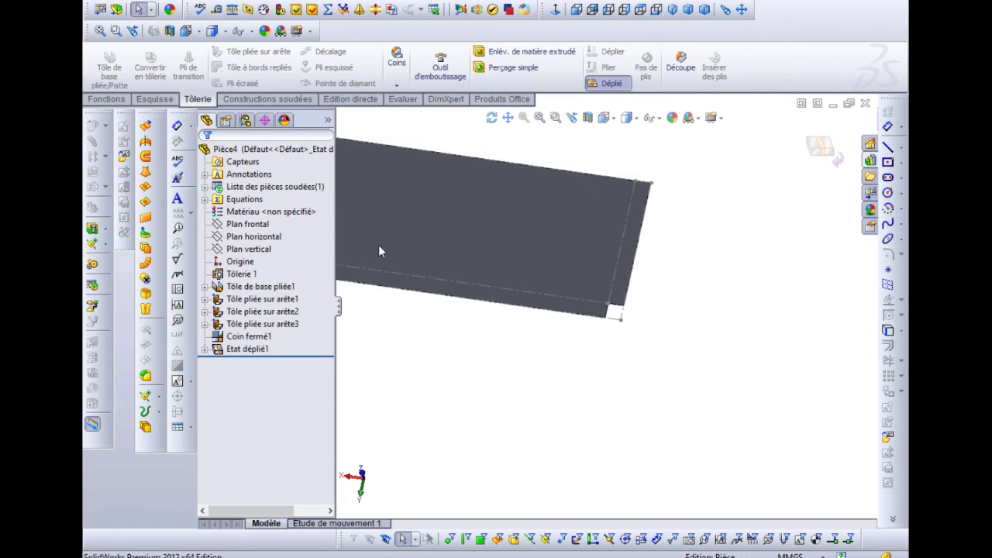
{"action": "scroll", "coordinate": [381, 248], "scroll_direction": "down", "scroll_amount": 4}
{"action": "scroll", "coordinate": [764, 302], "scroll_direction": "up", "scroll_amount": 3}
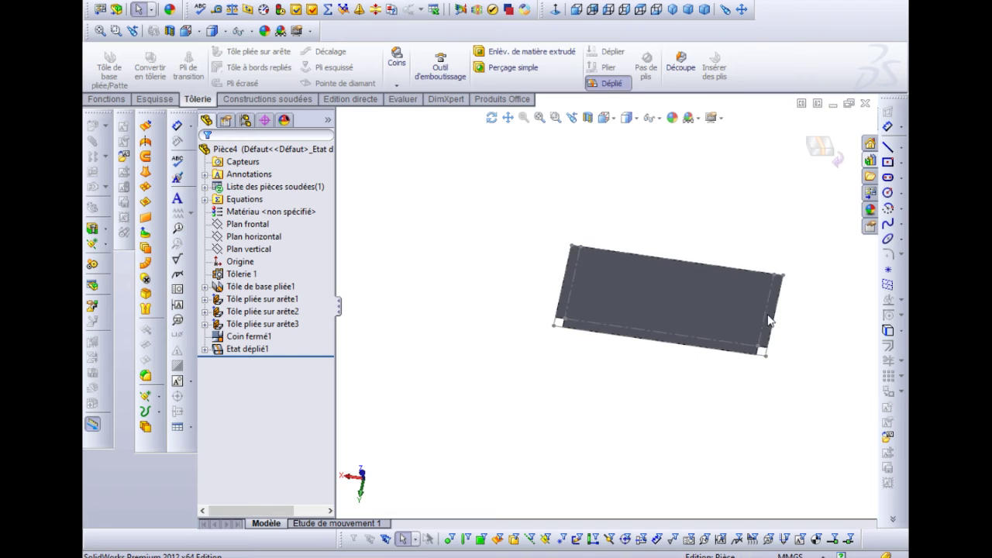
{"action": "scroll", "coordinate": [708, 288], "scroll_direction": "down", "scroll_amount": 2}
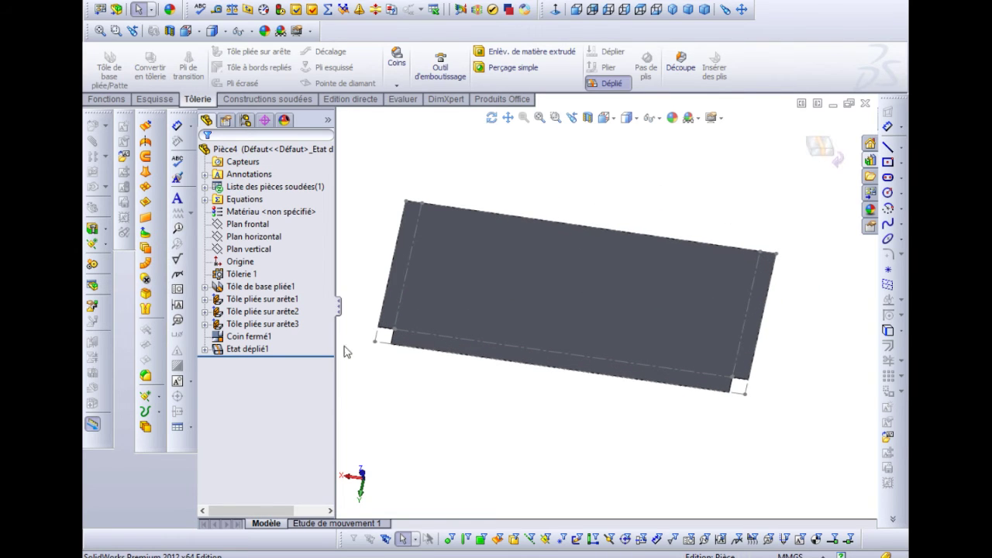
Exit the flattened state to return the plate to its folded form
{"action": "left_click", "coordinate": [238, 349]}
{"action": "right_click", "coordinate": [239, 351]}
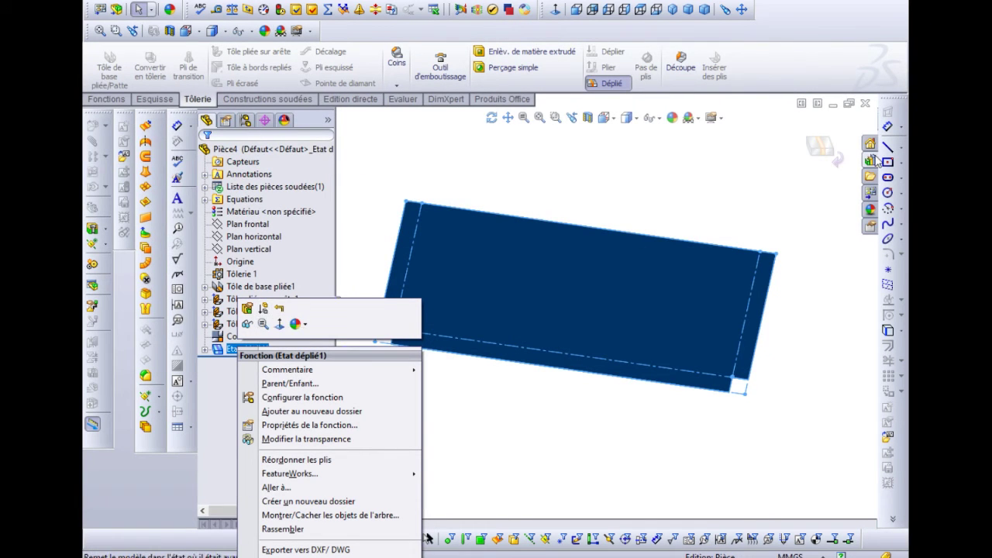
{"action": "left_click", "coordinate": [785, 180]}
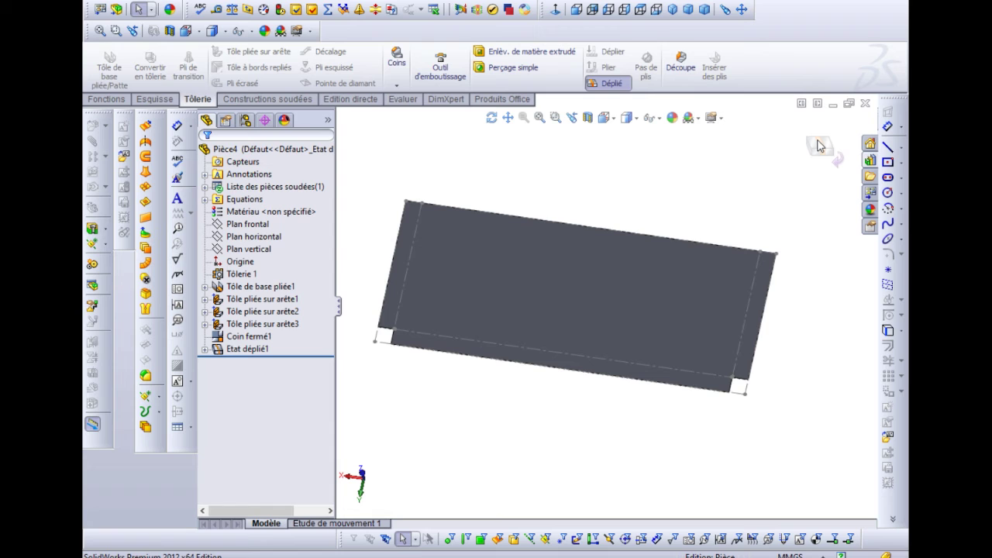
{"action": "left_click", "coordinate": [822, 149]}
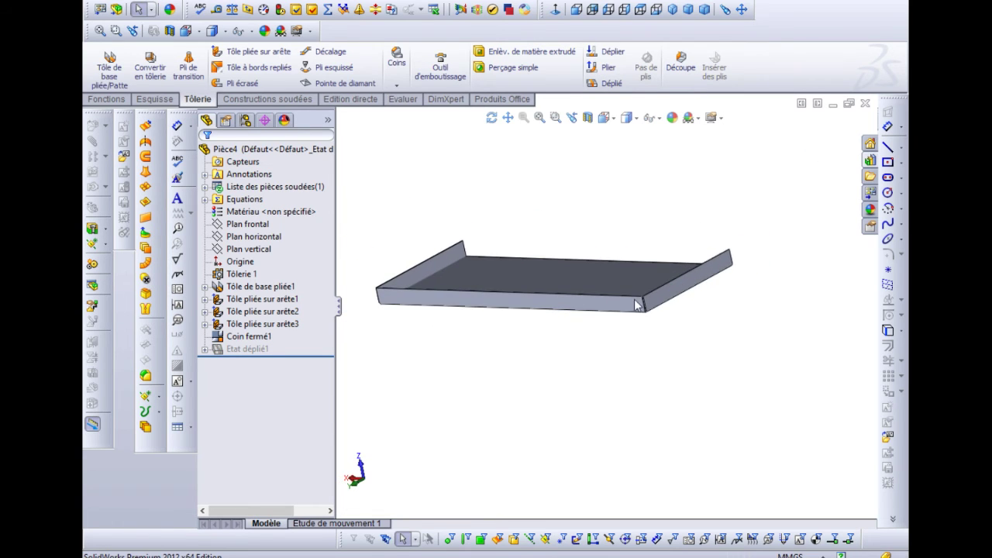
Switch to the definition drawing window to check the folded plate's views and flat pattern
{"action": "scroll", "coordinate": [636, 305], "scroll_direction": "up", "scroll_amount": 1}
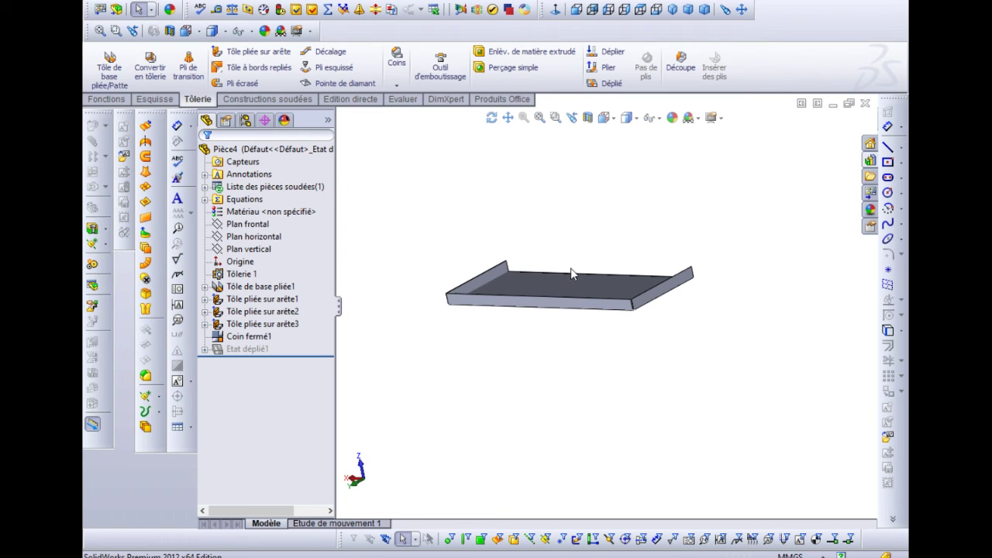
{"action": "left_click", "coordinate": [403, 3]}
{"action": "left_click", "coordinate": [441, 108]}
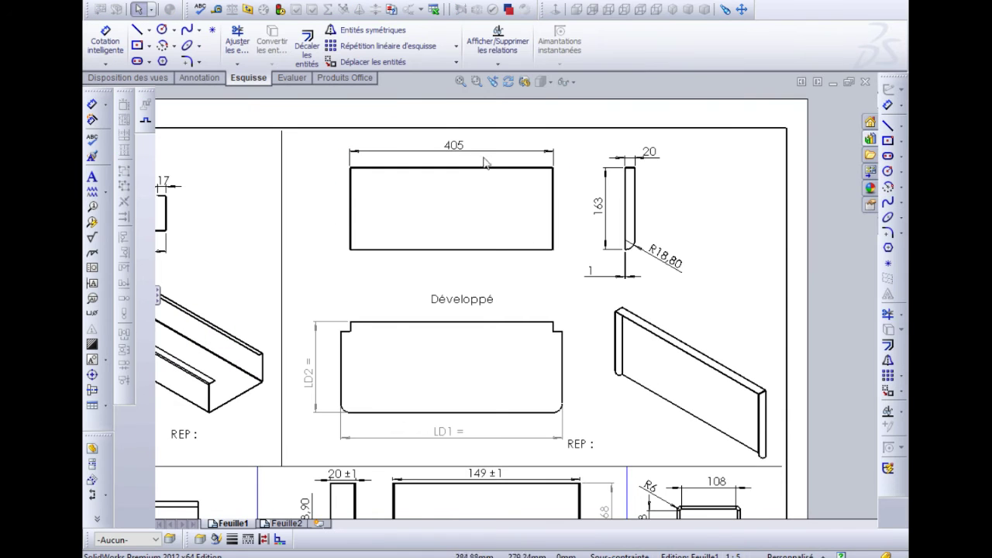
Examine the flange's corner radius and sheet thickness dimensions in the drawing's side view, and switch back to the part window
{"action": "scroll", "coordinate": [663, 257], "scroll_direction": "down", "scroll_amount": 3}
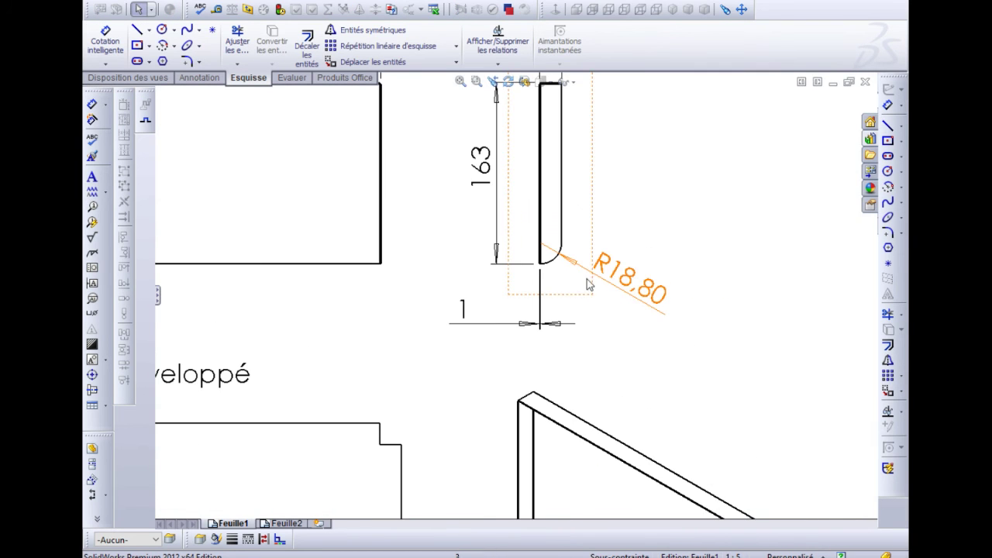
{"action": "scroll", "coordinate": [585, 279], "scroll_direction": "down", "scroll_amount": 2}
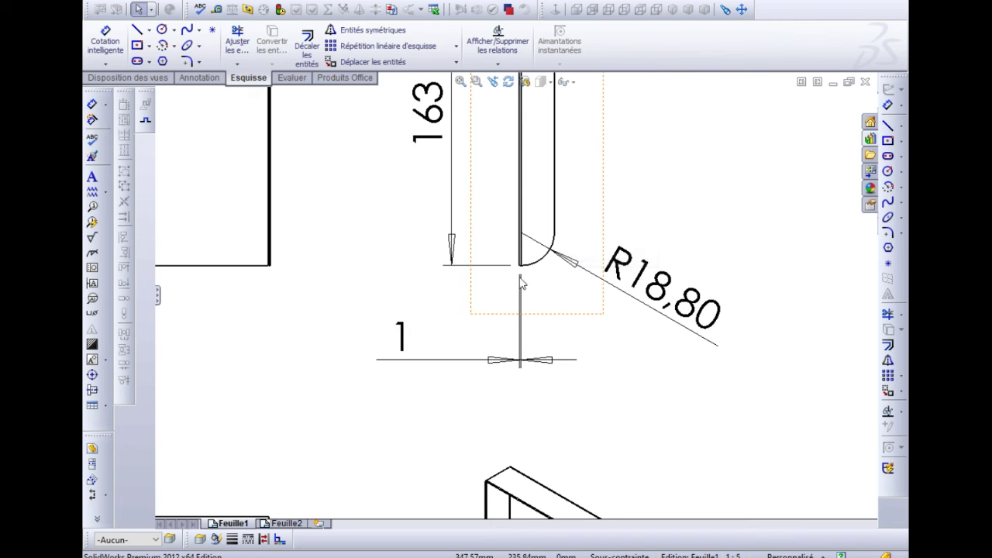
{"action": "key", "text": "z"}
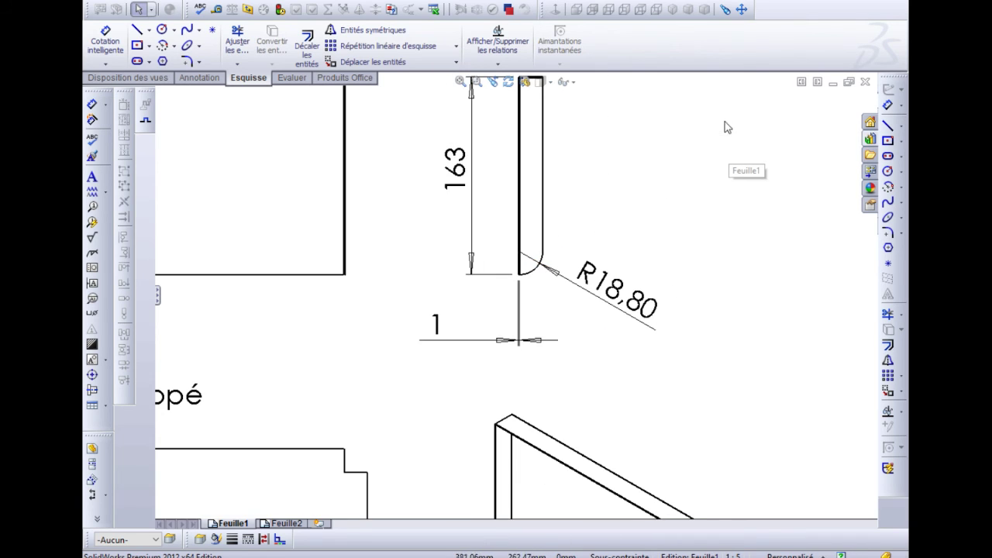
{"action": "key", "text": "z"}
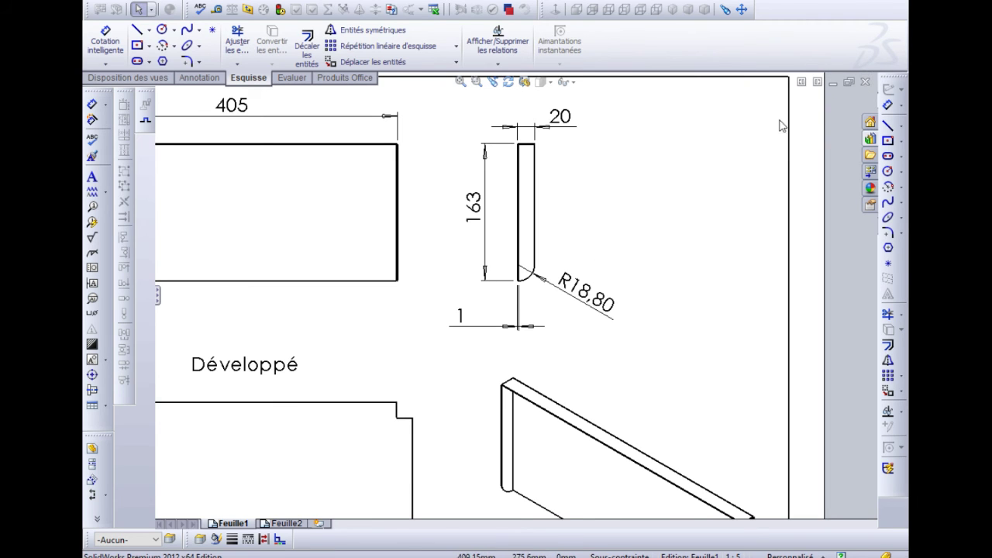
{"action": "left_click", "coordinate": [391, 10]}
{"action": "left_click", "coordinate": [432, 113]}
Start a rounded Break Corner on the free outer corner edge of one short end flange, with an 18.80 mm radius
{"action": "middle_click_drag", "start_coordinate": [609, 281], "coordinate": [547, 283]}
{"action": "left_click_drag", "start_coordinate": [547, 282], "coordinate": [548, 188]}
{"action": "key", "text": "Escape"}
{"action": "scroll", "coordinate": [635, 344], "scroll_direction": "down", "scroll_amount": 2}
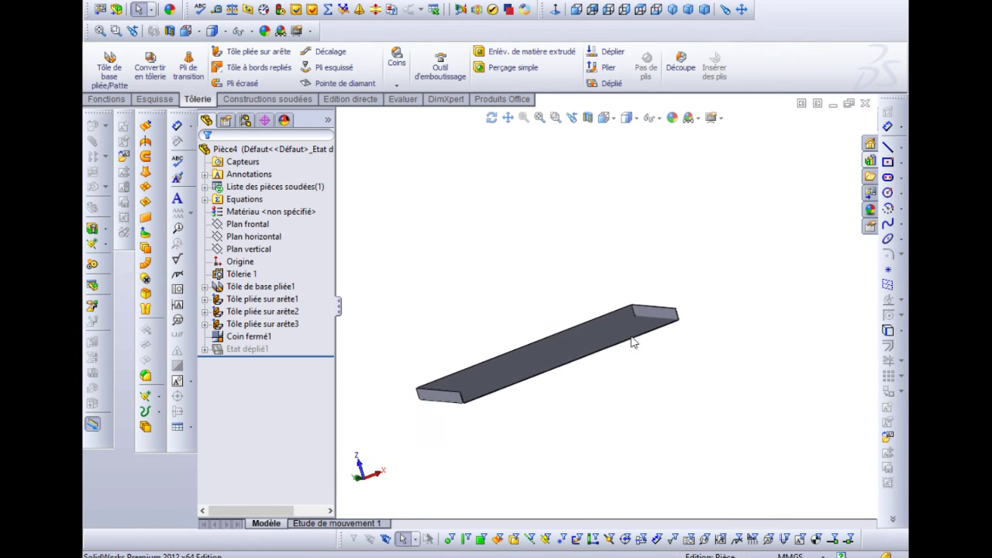
{"action": "scroll", "coordinate": [401, 119], "scroll_direction": "down", "scroll_amount": 2}
{"action": "scroll", "coordinate": [394, 101], "scroll_direction": "down", "scroll_amount": 1}
{"action": "scroll", "coordinate": [394, 101], "scroll_direction": "up", "scroll_amount": 3}
{"action": "scroll", "coordinate": [628, 376], "scroll_direction": "up", "scroll_amount": 2}
{"action": "scroll", "coordinate": [620, 392], "scroll_direction": "up", "scroll_amount": 1}
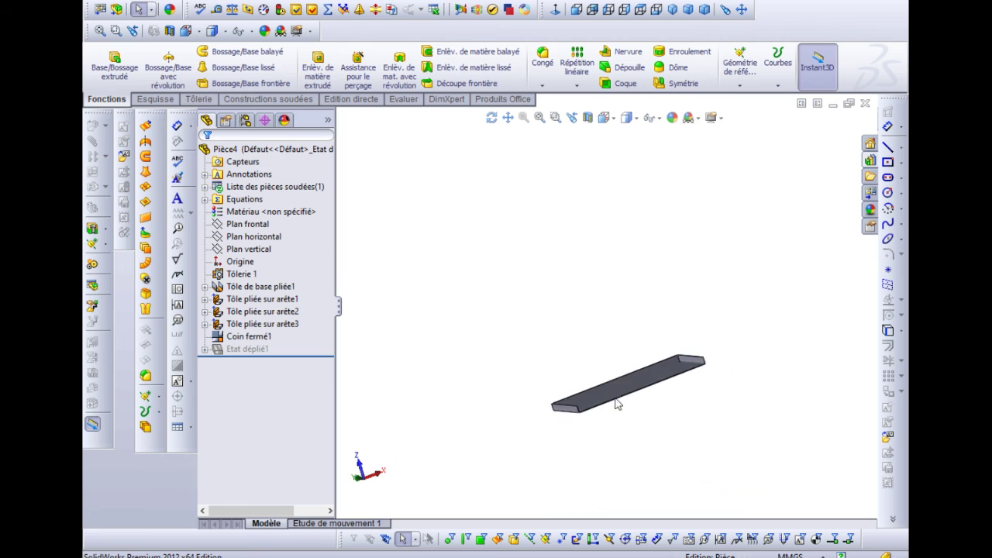
{"action": "scroll", "coordinate": [605, 411], "scroll_direction": "down", "scroll_amount": 4}
{"action": "scroll", "coordinate": [508, 355], "scroll_direction": "down", "scroll_amount": 6}
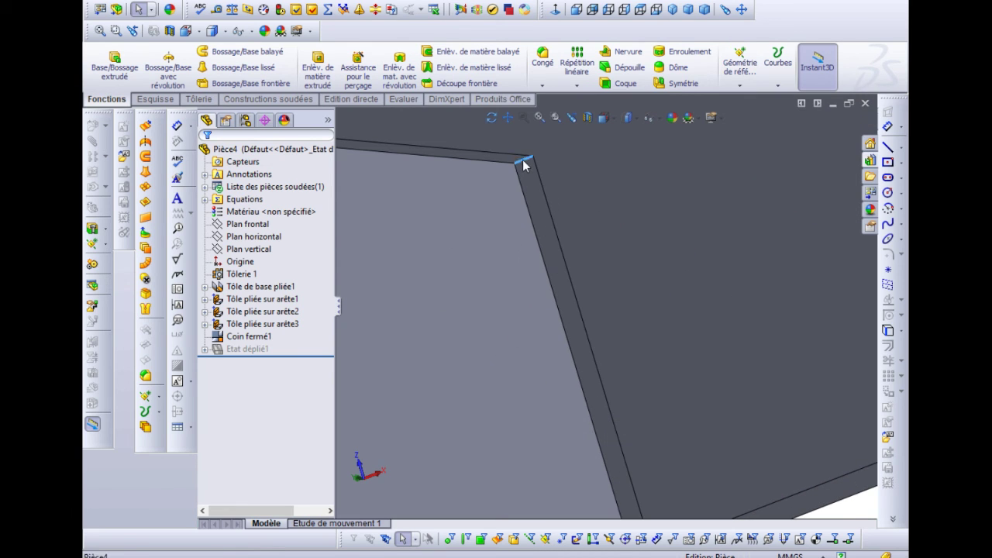
{"action": "scroll", "coordinate": [508, 156], "scroll_direction": "up", "scroll_amount": 3}
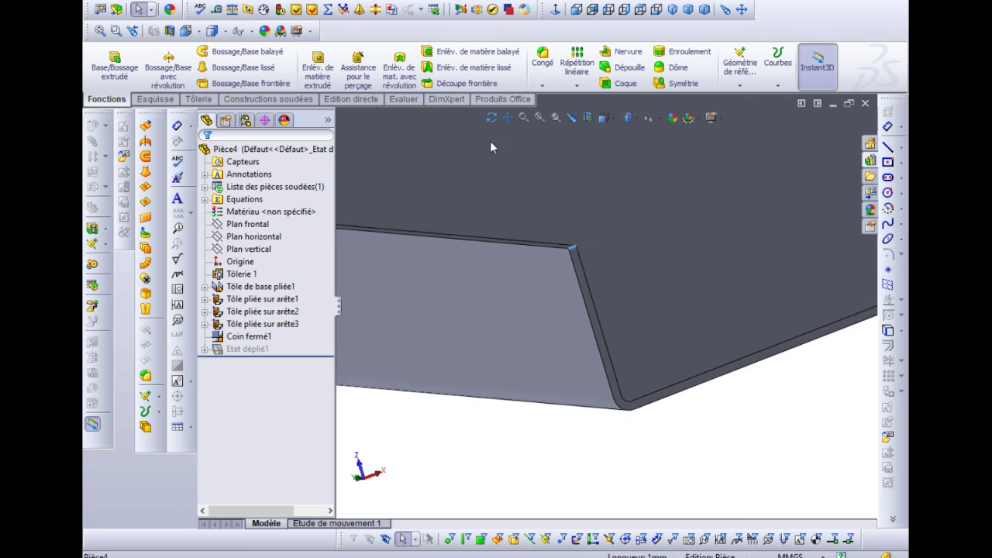
{"action": "left_click", "coordinate": [198, 99]}
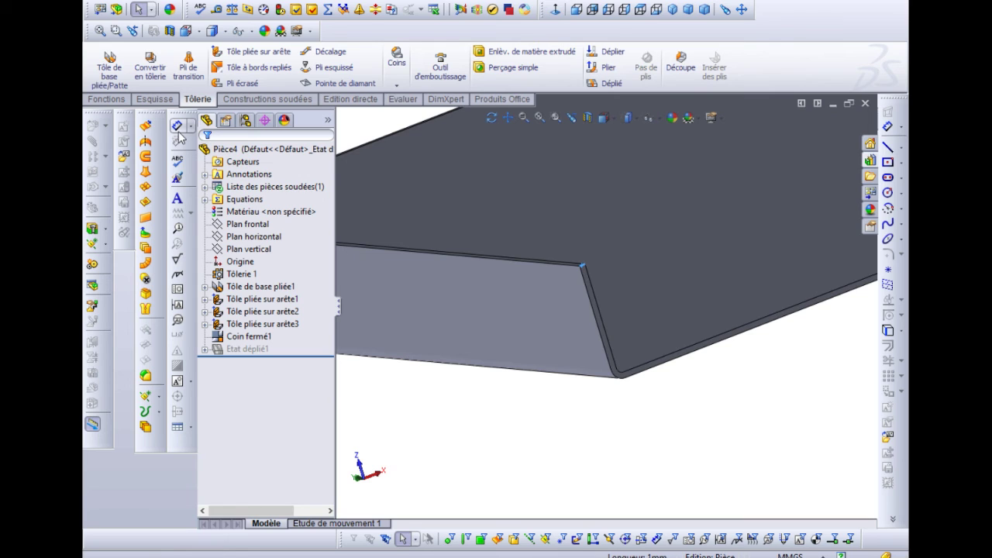
{"action": "left_click", "coordinate": [397, 81]}
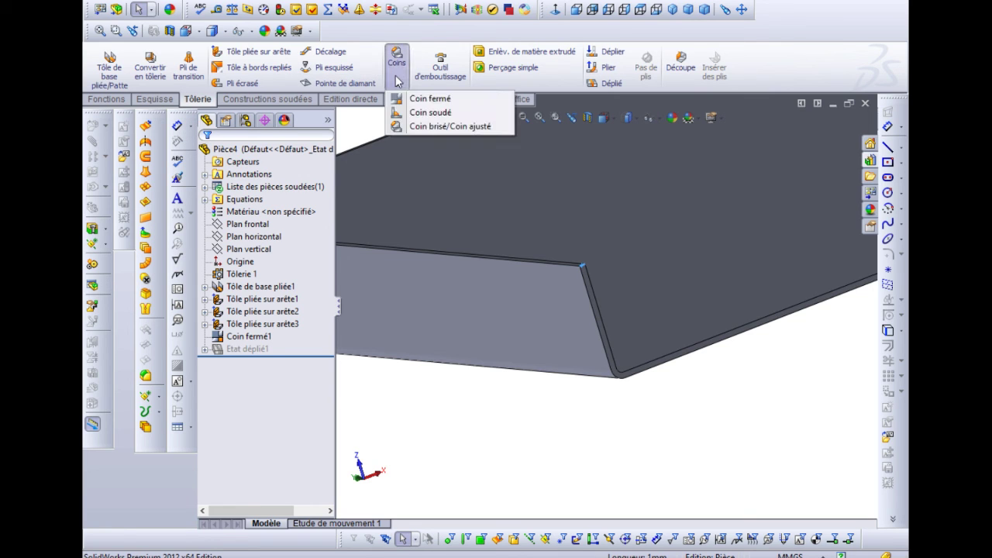
{"action": "left_click", "coordinate": [433, 128]}
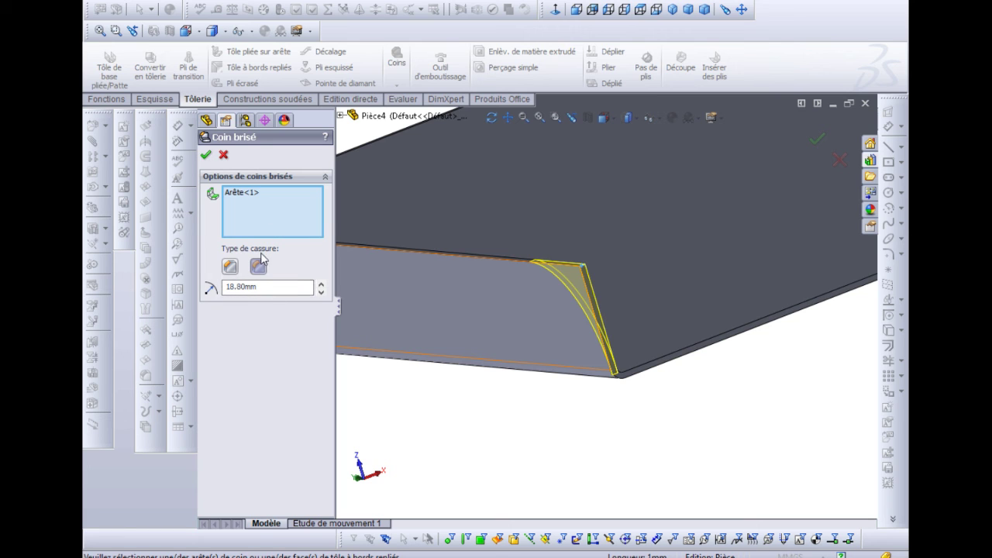
Add the matching free corner edge of the opposite end flange and try to apply the Break Corner
{"action": "scroll", "coordinate": [734, 184], "scroll_direction": "down", "scroll_amount": 5}
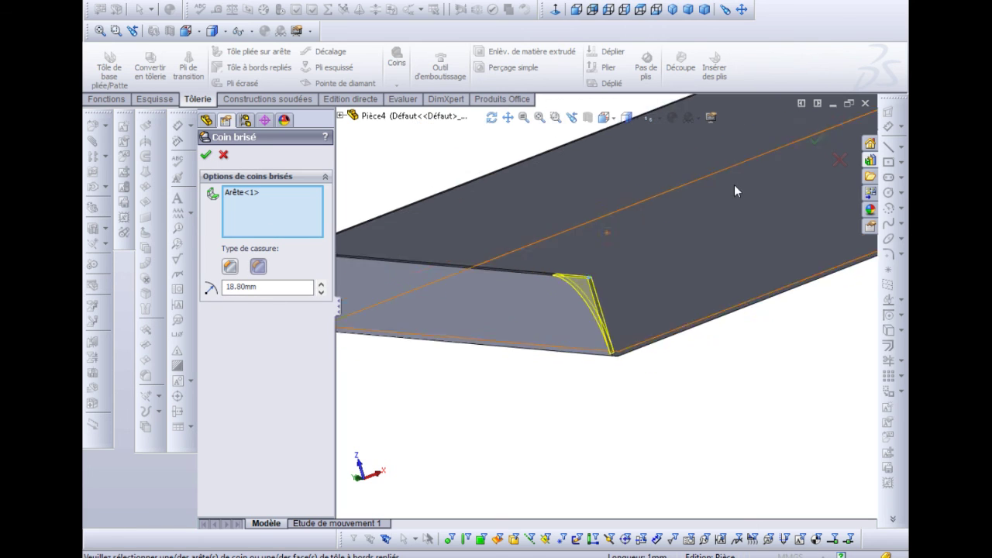
{"action": "middle_click_drag", "start_coordinate": [734, 184], "coordinate": [796, 265]}
{"action": "scroll", "coordinate": [556, 290], "scroll_direction": "up", "scroll_amount": 8}
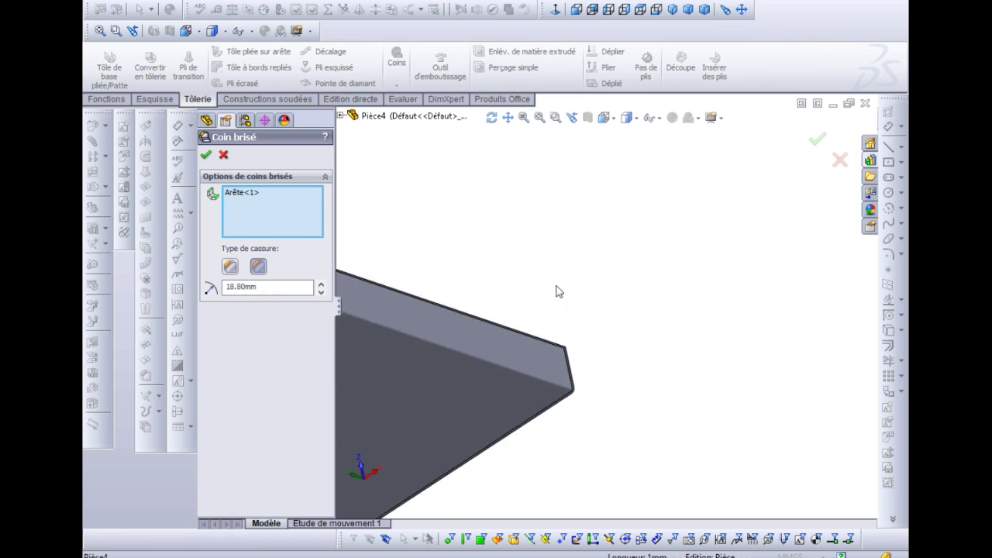
{"action": "middle_click_drag", "start_coordinate": [622, 395], "coordinate": [638, 237], "text": "ctrl"}
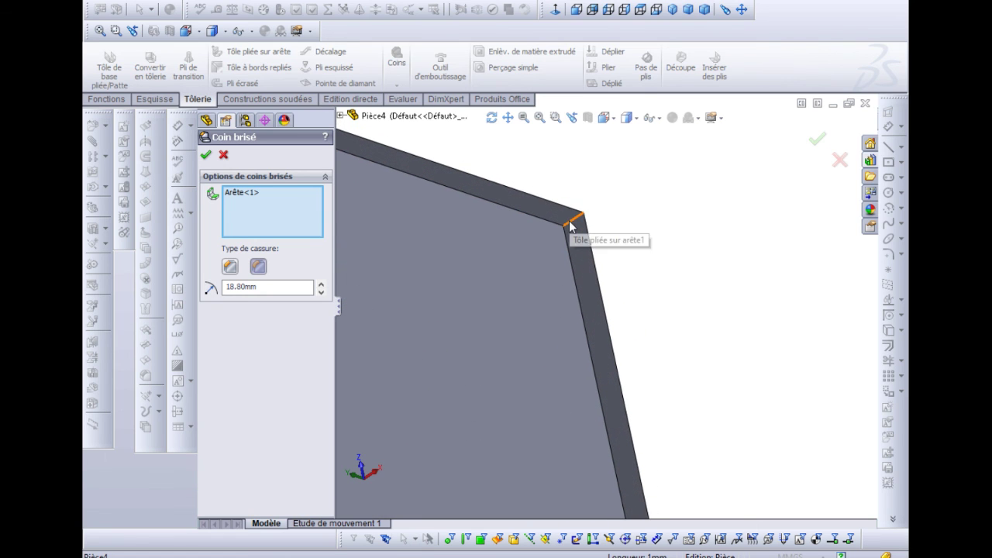
{"action": "left_click", "coordinate": [572, 224]}
{"action": "middle_click_drag", "start_coordinate": [501, 236], "coordinate": [239, 226]}
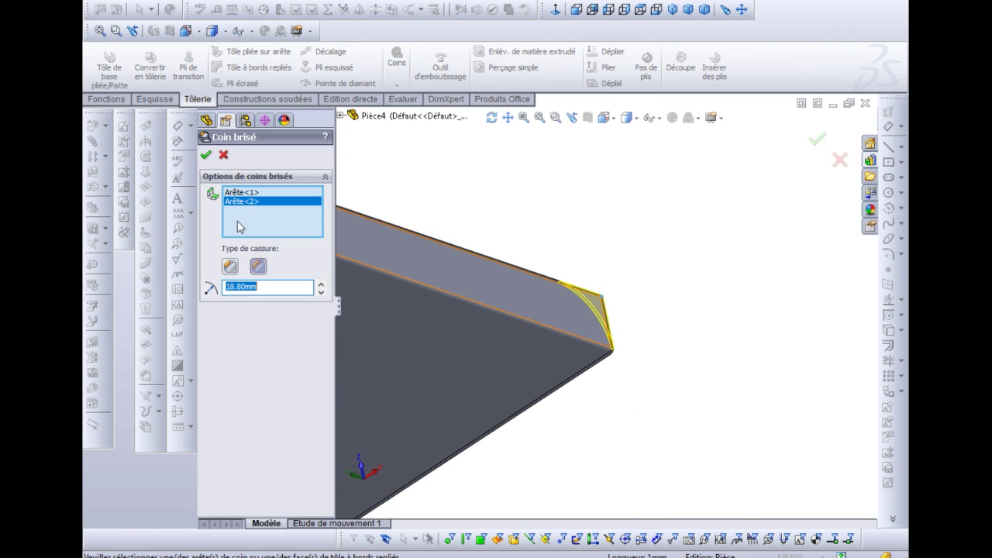
{"action": "left_click", "coordinate": [204, 156]}
Try Break Corner radii of 18.50 mm and 18 mm against the flange's bend region
{"action": "left_click_drag", "start_coordinate": [258, 287], "coordinate": [228, 288]}
{"action": "scroll", "coordinate": [546, 333], "scroll_direction": "down", "scroll_amount": 5}
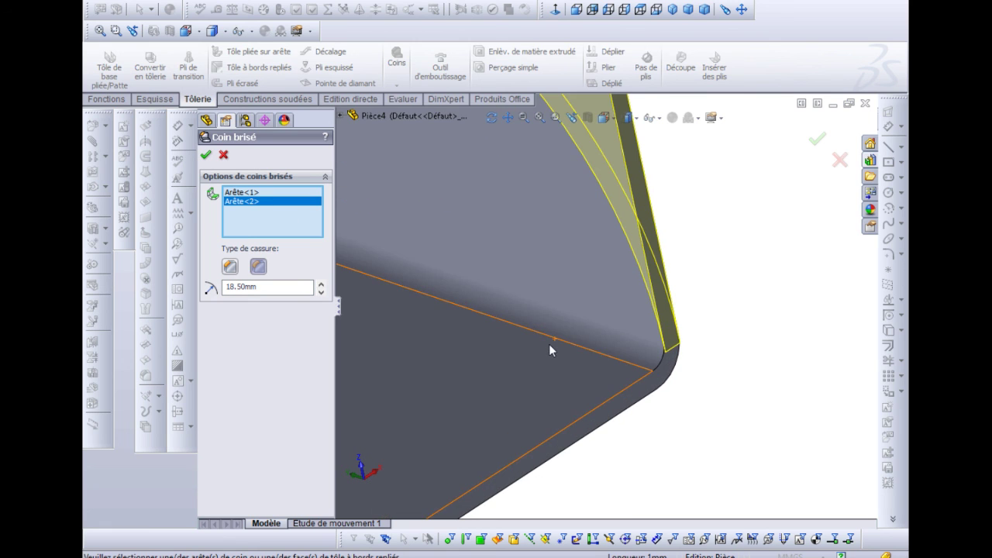
{"action": "scroll", "coordinate": [702, 363], "scroll_direction": "down", "scroll_amount": 1}
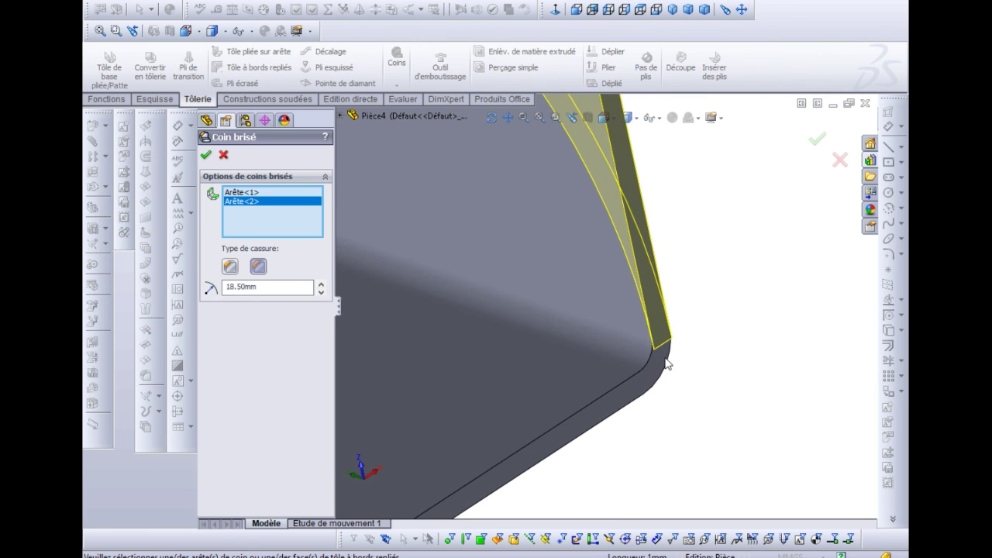
{"action": "double_click", "coordinate": [231, 287]}
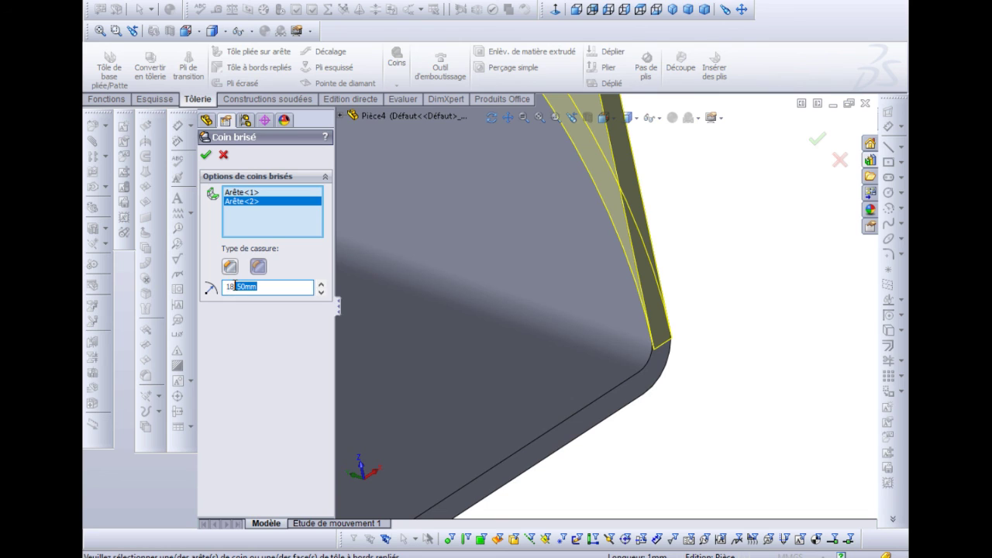
{"action": "key", "text": "Delete"}
{"action": "key", "text": "Return"}
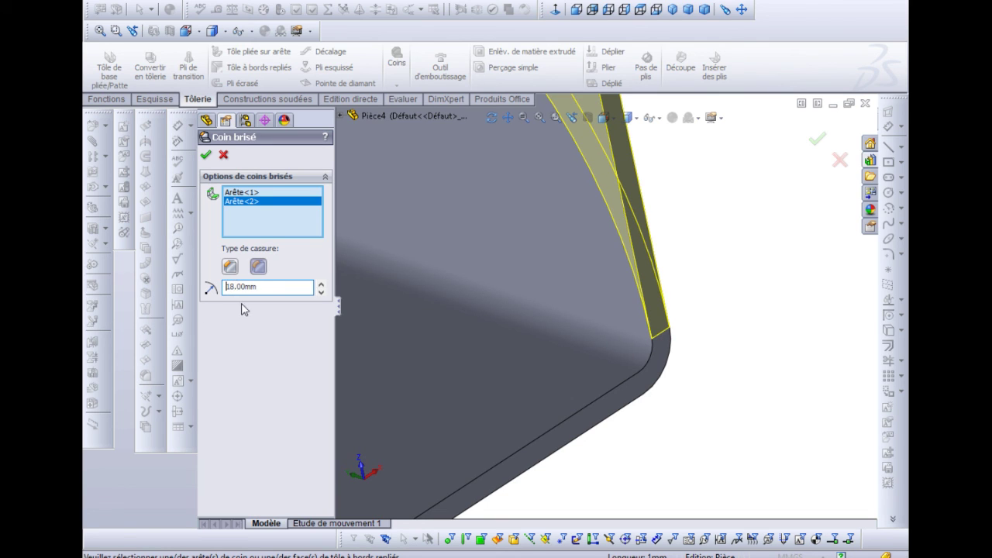
Set the Break Corner radius to 17.90 mm and apply it to both end flange corners
{"action": "middle_click_drag", "start_coordinate": [642, 394], "coordinate": [626, 377]}
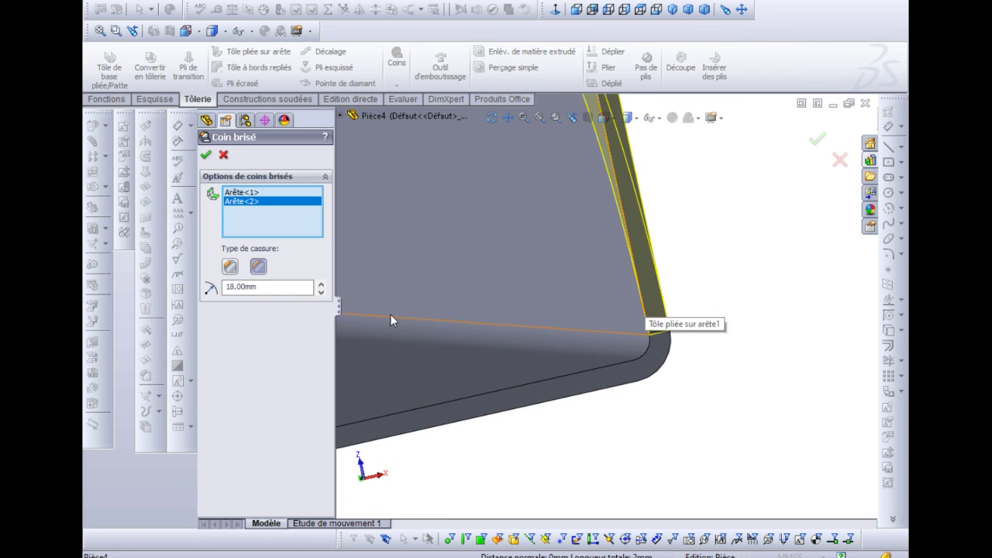
{"action": "double_click", "coordinate": [242, 287]}
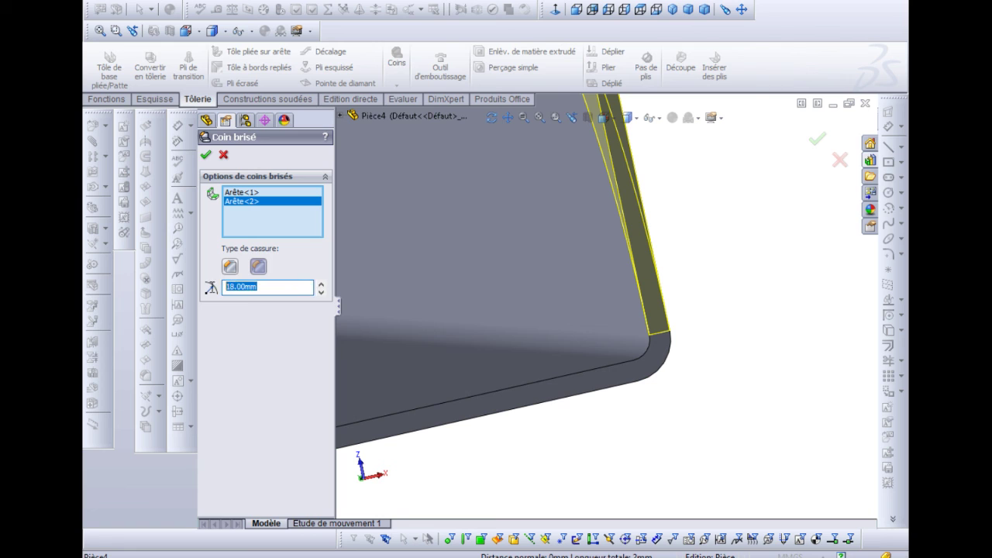
{"action": "type", "text": "17"}
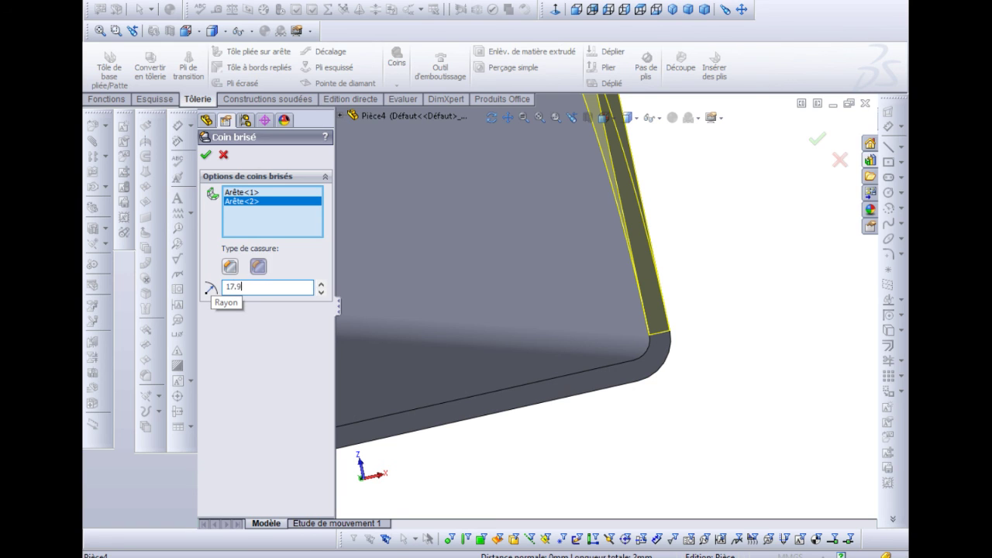
{"action": "type", "text": ".9"}
{"action": "key", "text": "Return"}
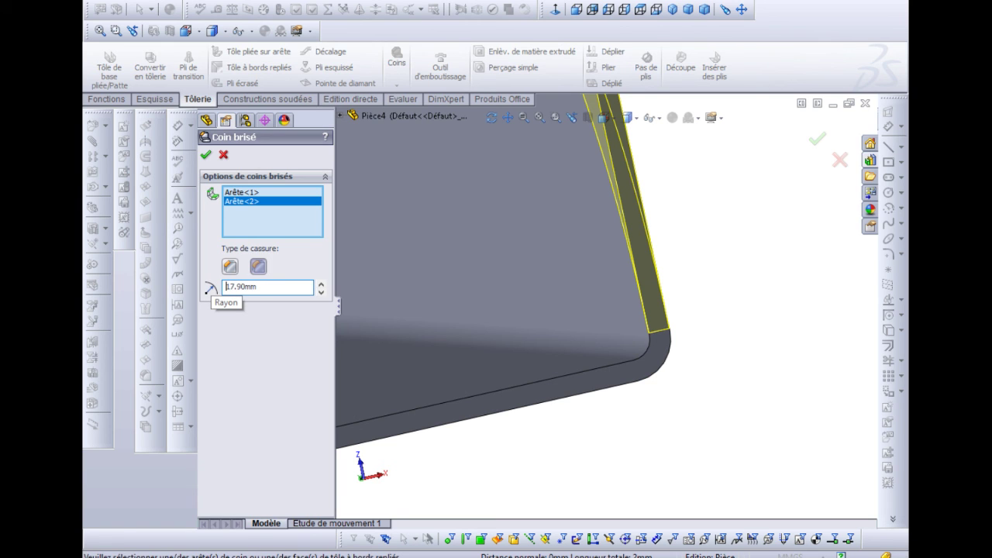
{"action": "left_click", "coordinate": [205, 155]}
{"action": "middle_click_drag", "start_coordinate": [562, 316], "coordinate": [485, 349]}
{"action": "scroll", "coordinate": [669, 279], "scroll_direction": "down", "scroll_amount": 6}
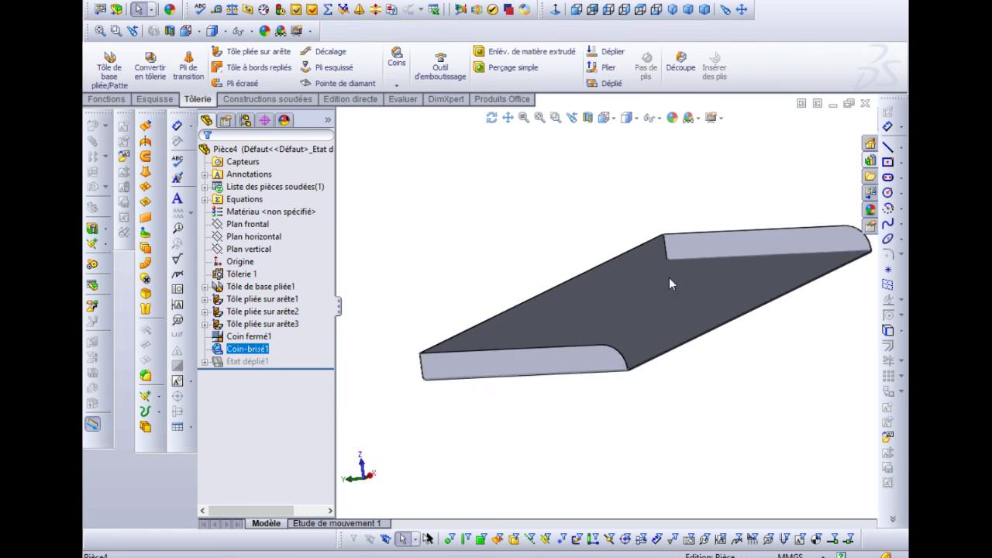
{"action": "scroll", "coordinate": [656, 309], "scroll_direction": "up", "scroll_amount": 4}
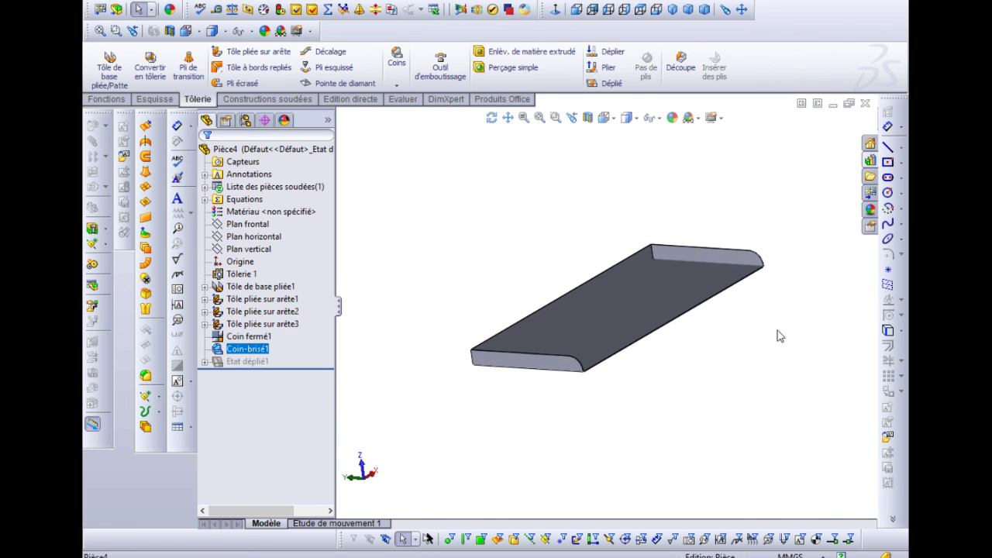